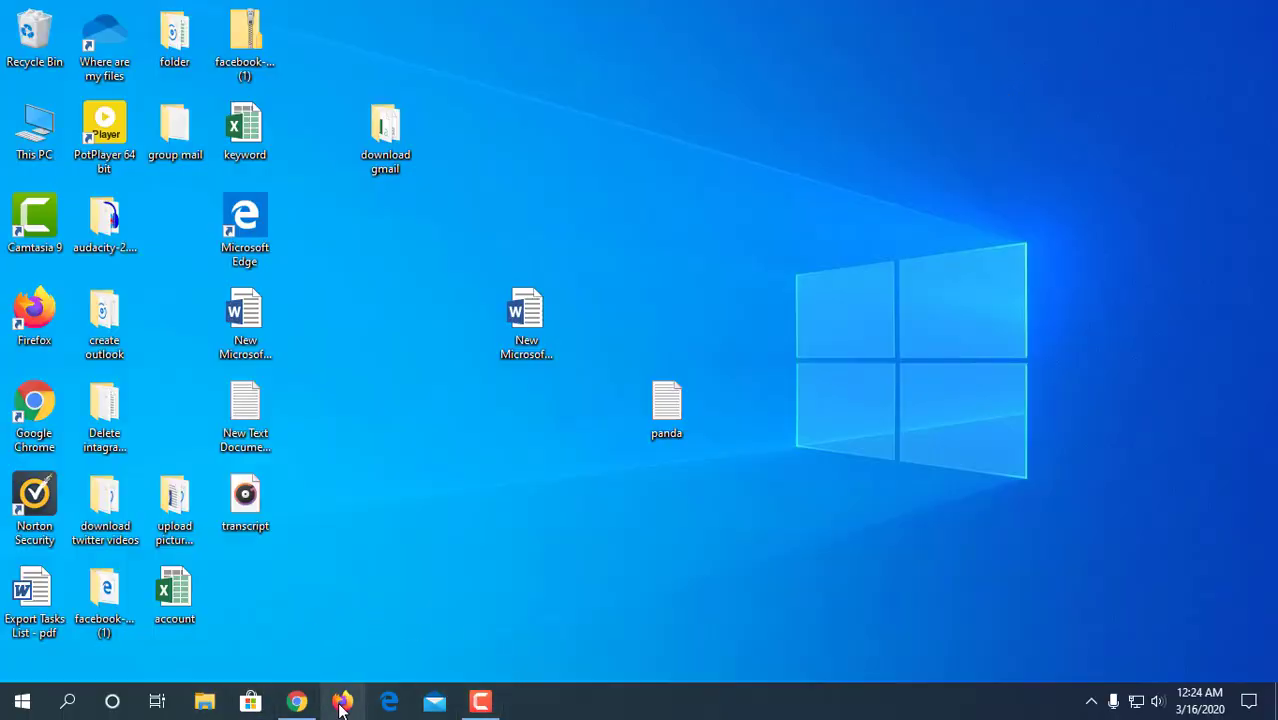
Bring the Gmail inbox forward and expand the sidebar to show every mail label.
{"action": "left_click", "coordinate": [297, 701]}
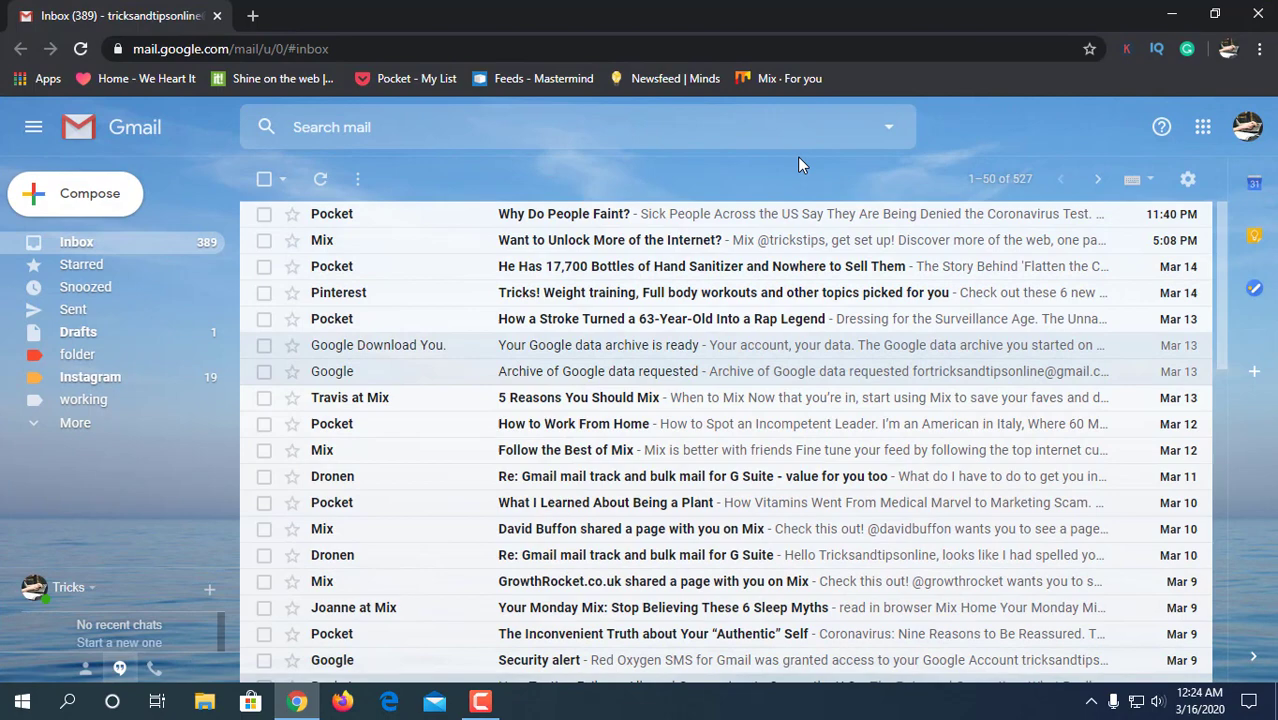
{"action": "scroll", "coordinate": [285, 433], "scroll_direction": "down", "scroll_amount": 3}
{"action": "scroll", "coordinate": [285, 433], "scroll_direction": "down", "scroll_amount": 1}
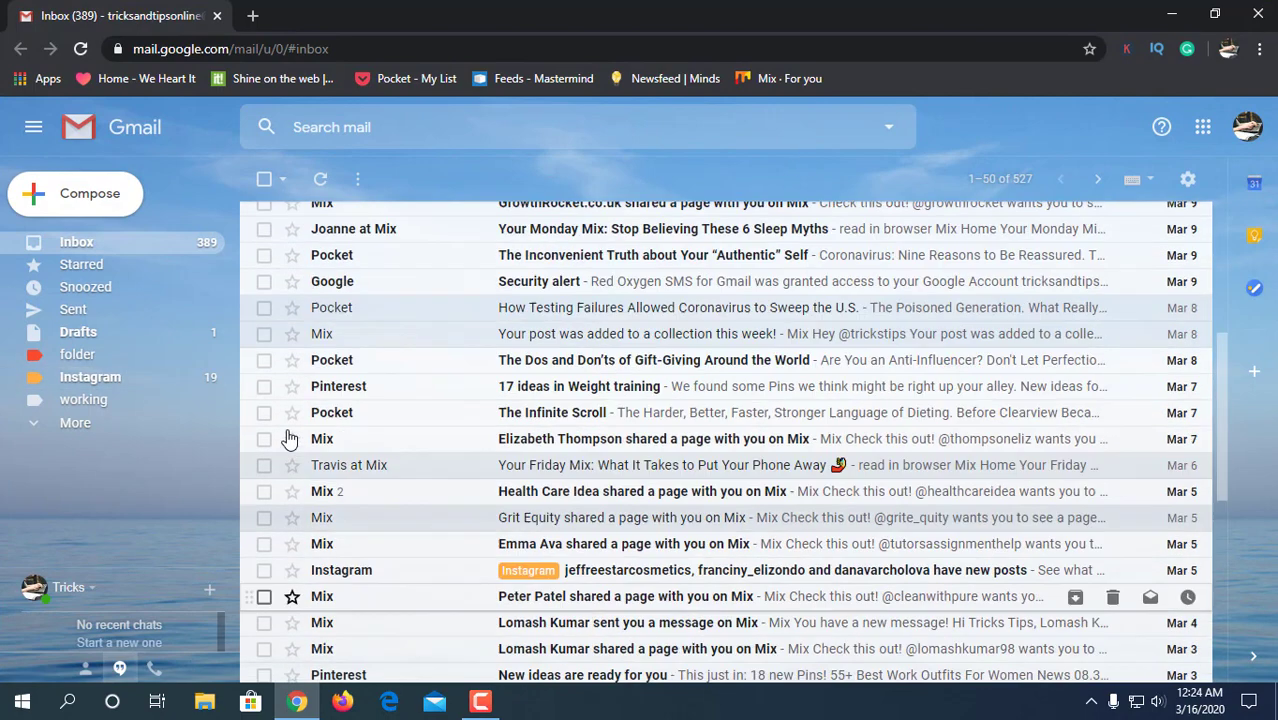
{"action": "scroll", "coordinate": [320, 437], "scroll_direction": "up", "scroll_amount": 4}
{"action": "left_click", "coordinate": [75, 422]}
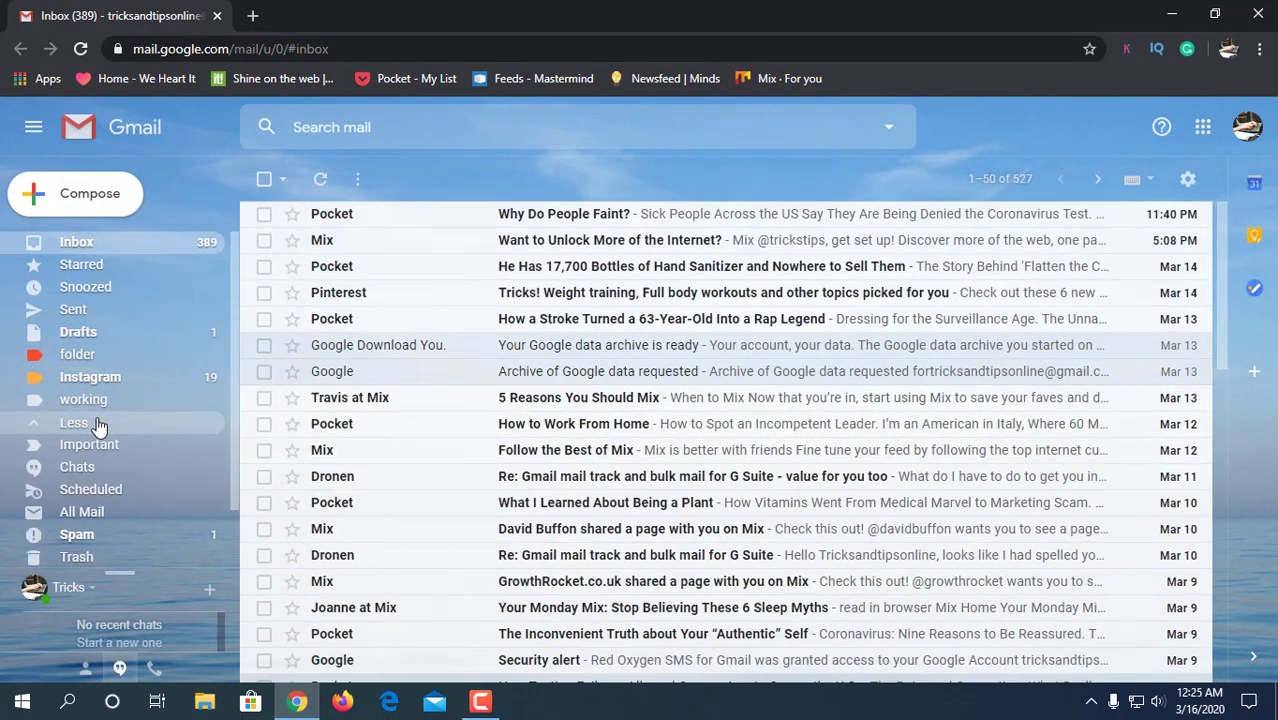
{"action": "scroll", "coordinate": [93, 393], "scroll_direction": "up", "scroll_amount": 2}
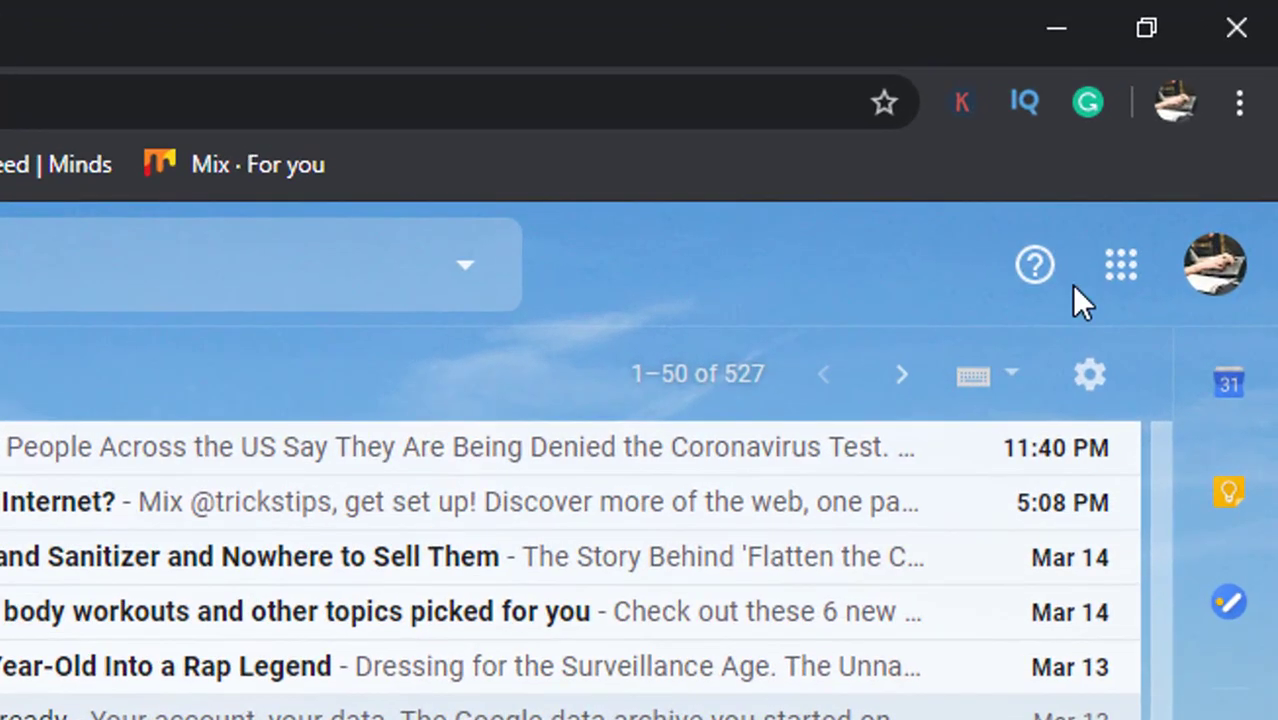
Go from the Google apps menu to Google Account's Data & personalization page.
{"action": "left_click", "coordinate": [1124, 280]}
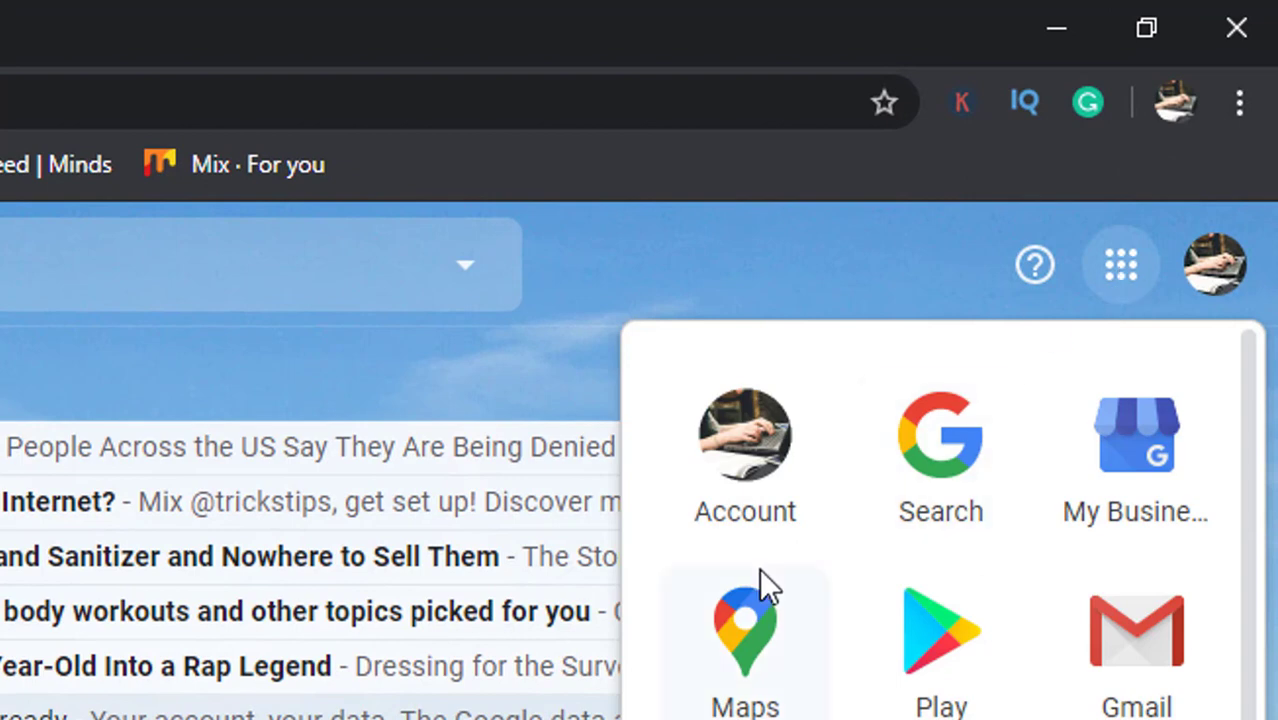
{"action": "left_click", "coordinate": [752, 472]}
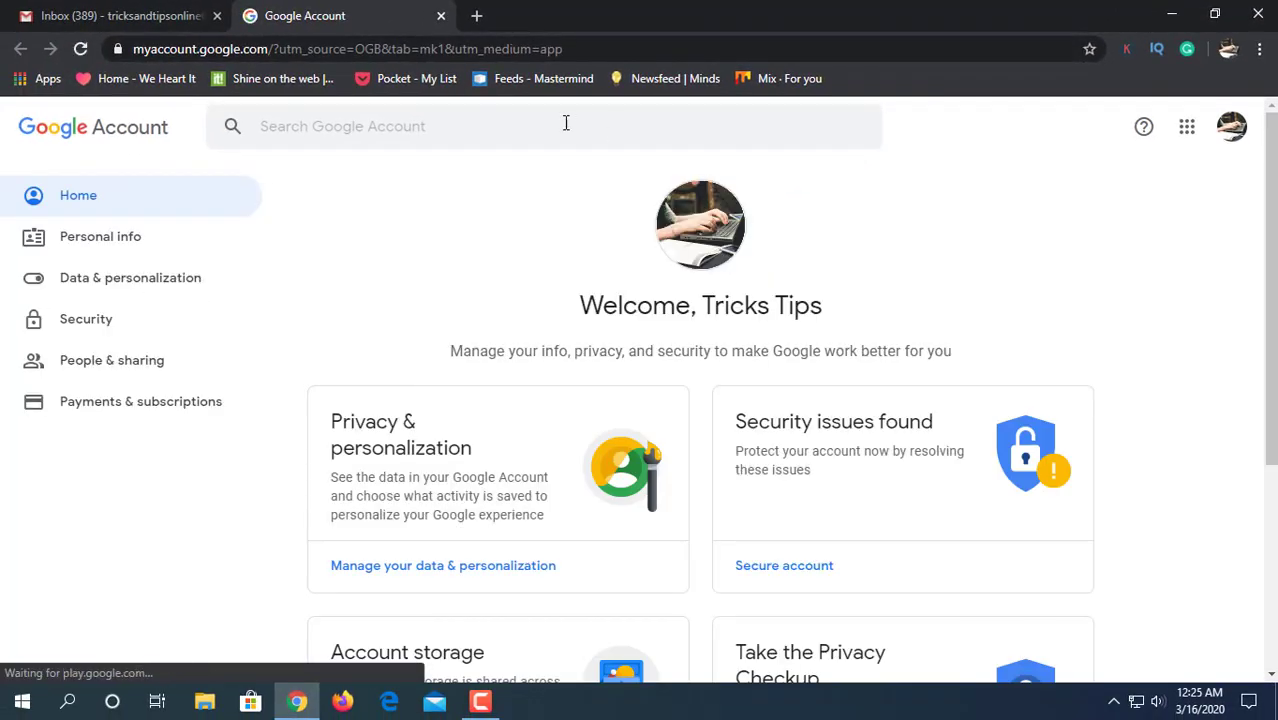
{"action": "left_click", "coordinate": [166, 284]}
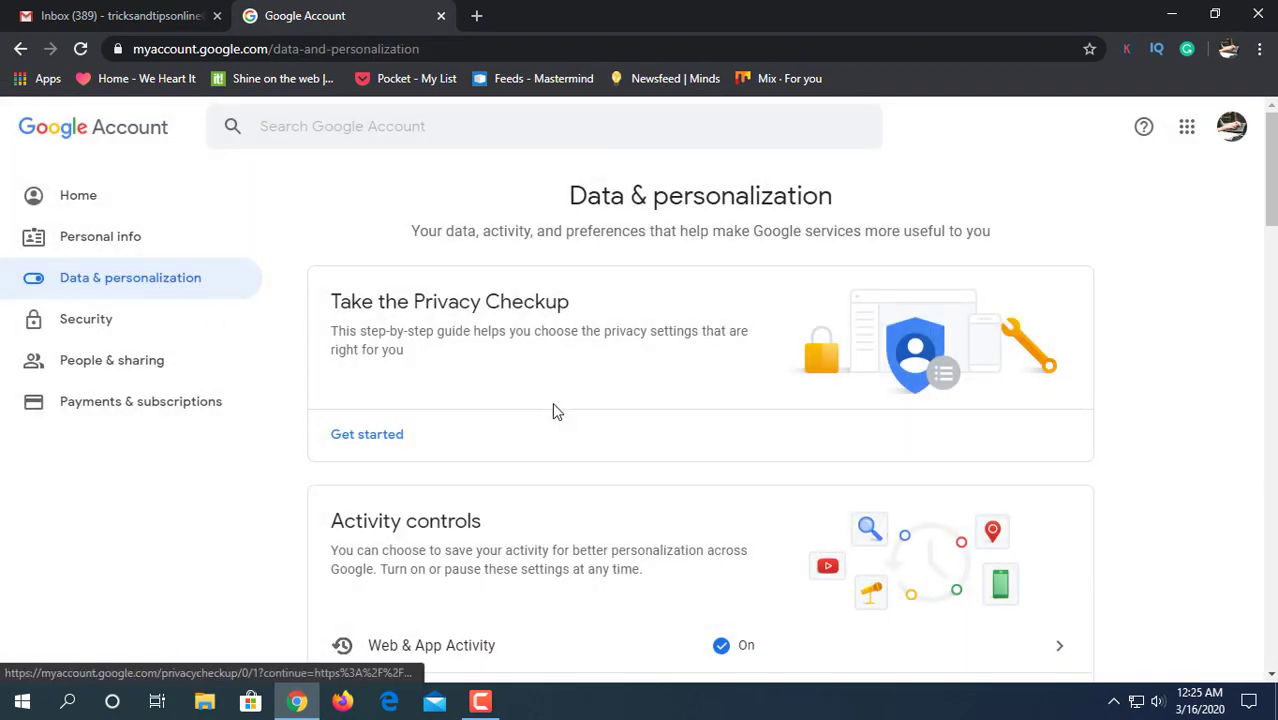
Scroll down Data & personalization to the 'Download your data' option.
{"action": "scroll", "coordinate": [552, 408], "scroll_direction": "down", "scroll_amount": 2}
{"action": "scroll", "coordinate": [554, 408], "scroll_direction": "down", "scroll_amount": 2}
{"action": "scroll", "coordinate": [554, 408], "scroll_direction": "down", "scroll_amount": 2}
{"action": "scroll", "coordinate": [554, 408], "scroll_direction": "down", "scroll_amount": 2}
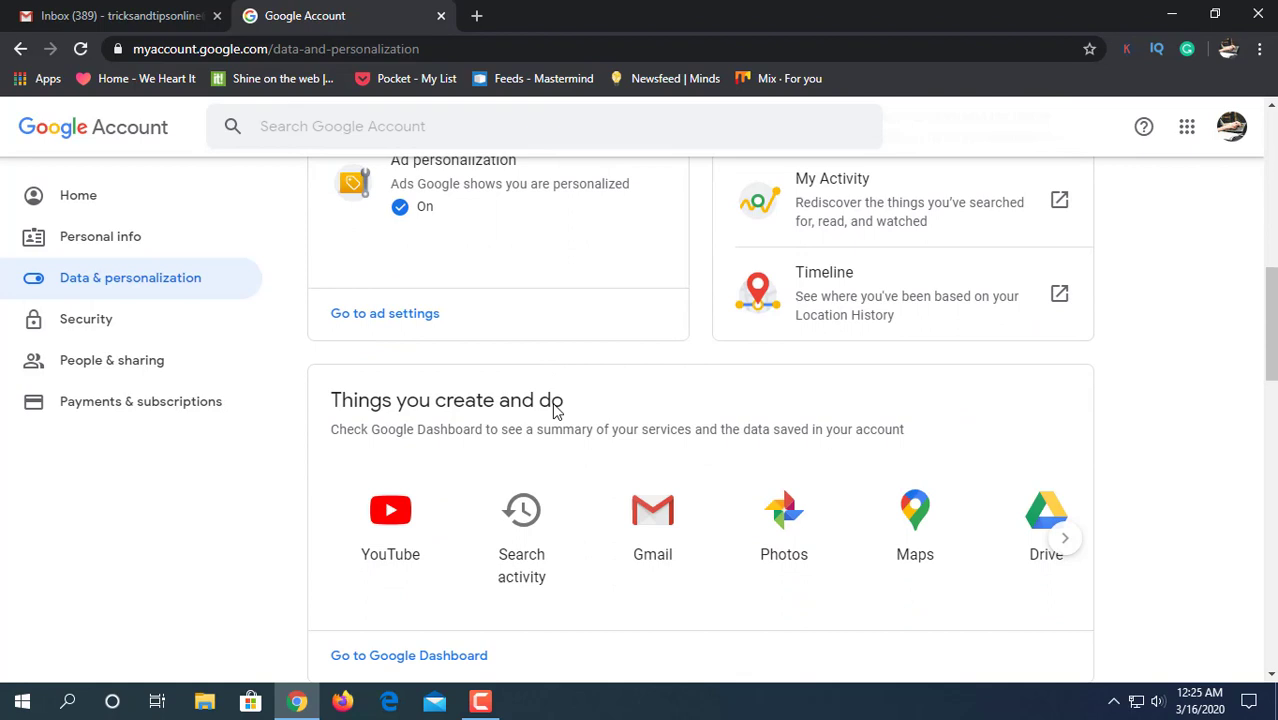
{"action": "scroll", "coordinate": [554, 408], "scroll_direction": "down", "scroll_amount": 1}
{"action": "scroll", "coordinate": [553, 405], "scroll_direction": "down", "scroll_amount": 2}
{"action": "scroll", "coordinate": [553, 405], "scroll_direction": "down", "scroll_amount": 2}
{"action": "scroll", "coordinate": [553, 405], "scroll_direction": "down", "scroll_amount": 1}
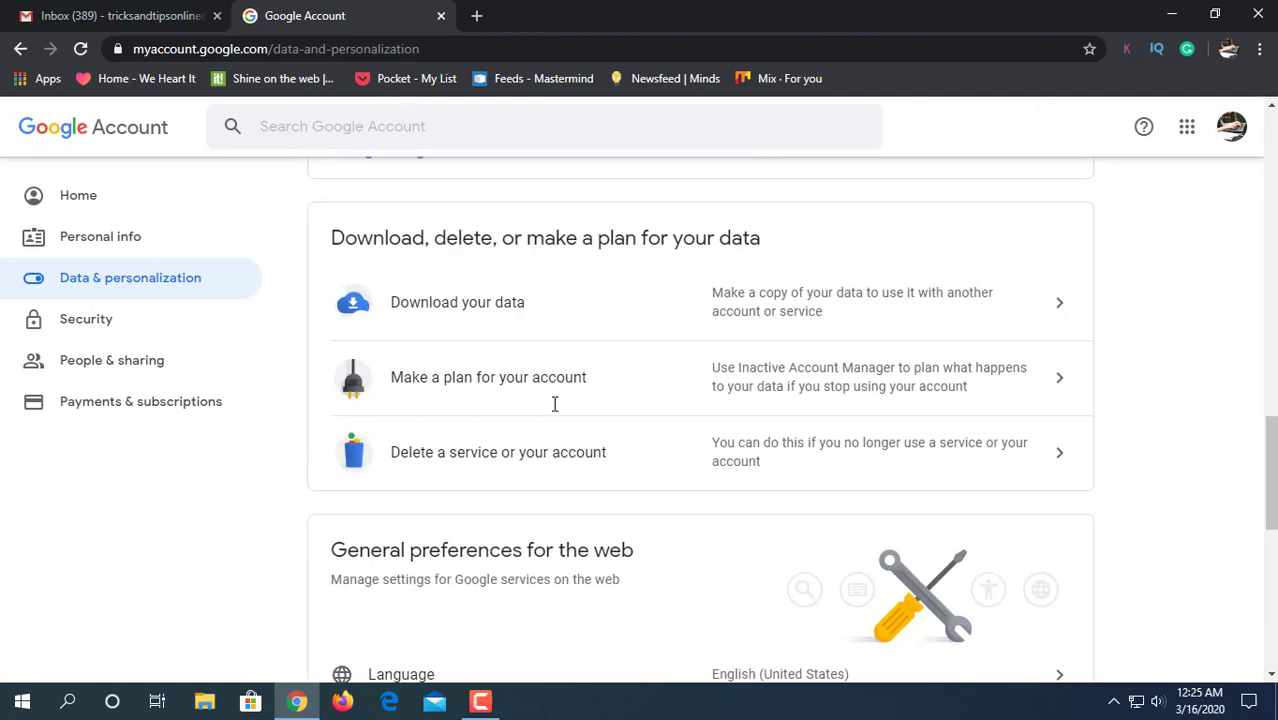
{"action": "scroll", "coordinate": [553, 405], "scroll_direction": "down", "scroll_amount": 1}
{"action": "scroll", "coordinate": [552, 402], "scroll_direction": "up", "scroll_amount": 3}
{"action": "scroll", "coordinate": [552, 402], "scroll_direction": "down", "scroll_amount": 1}
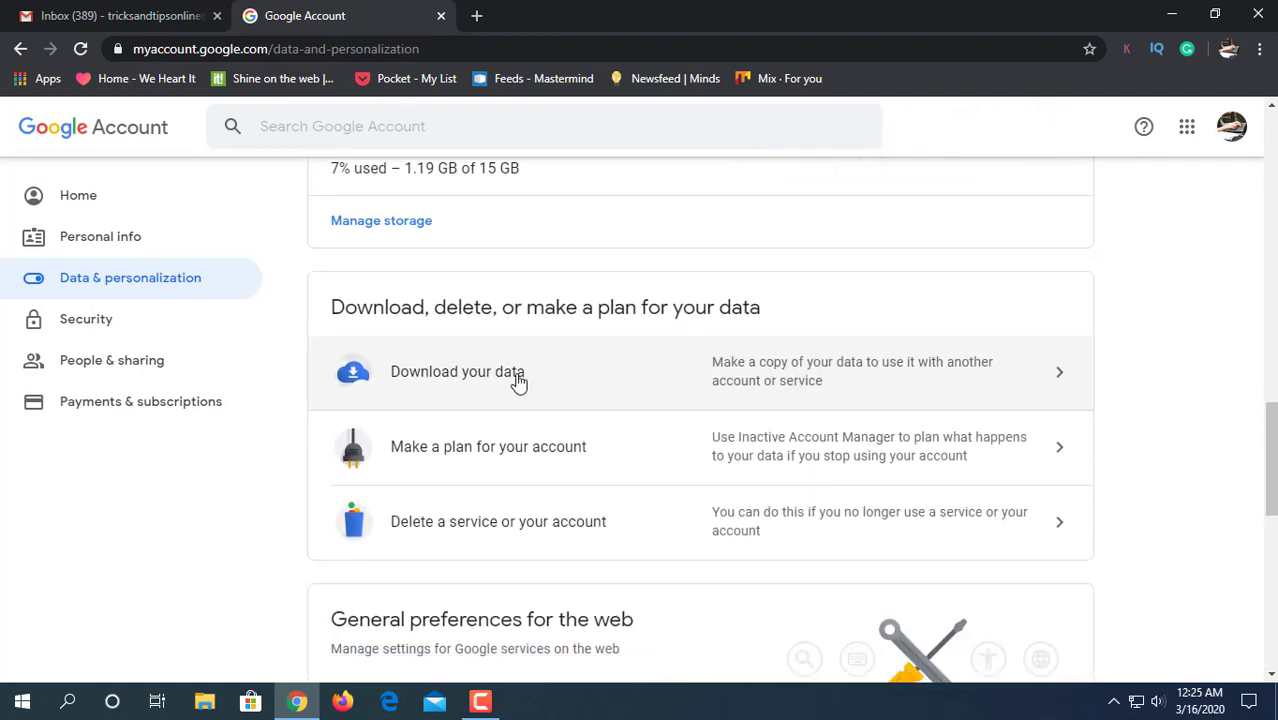
Open Google Takeout from 'Download your data', then again via a 'google takeout' web search.
{"action": "left_click", "coordinate": [808, 395]}
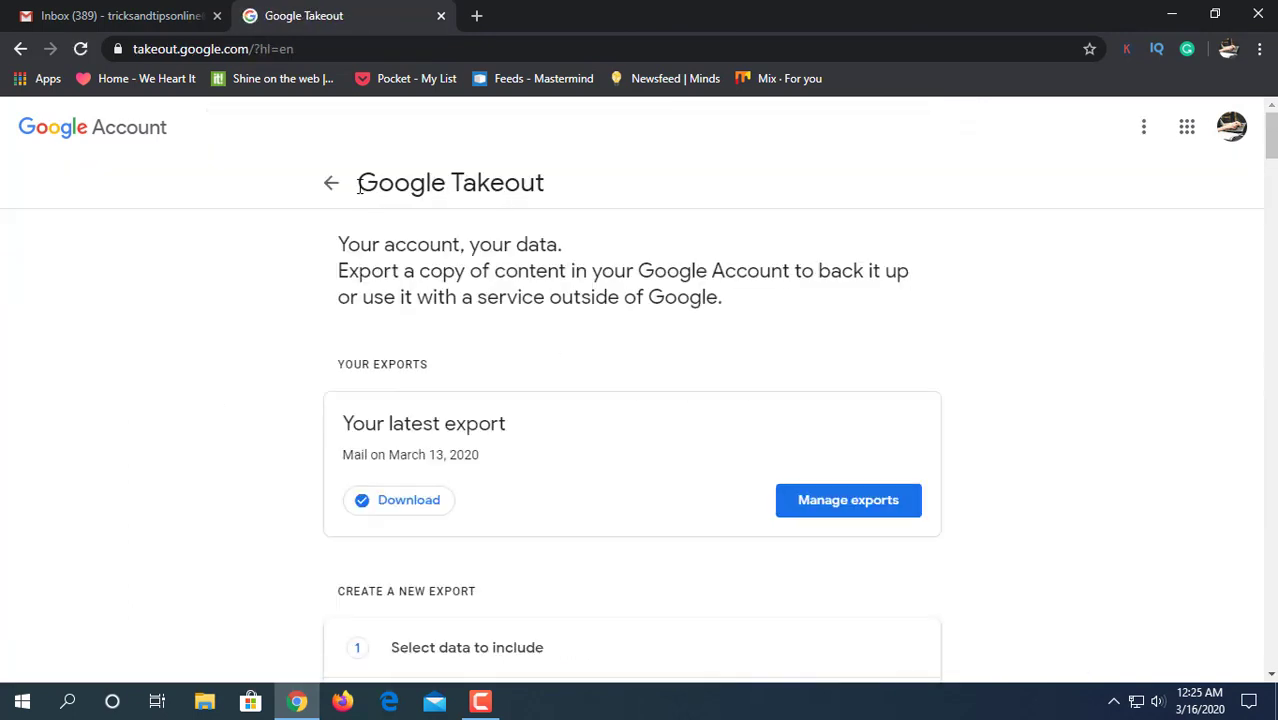
{"action": "left_click_drag", "start_coordinate": [366, 188], "coordinate": [530, 188]}
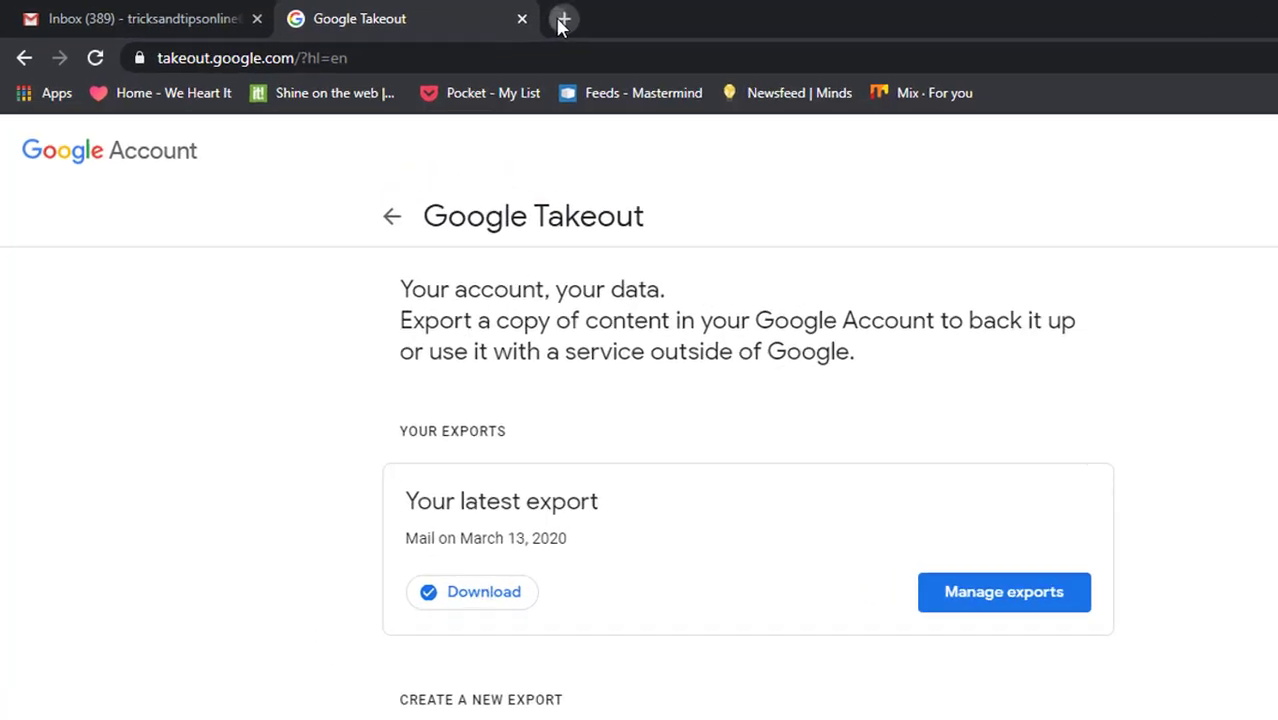
{"action": "left_click", "coordinate": [476, 15]}
{"action": "type", "text": "googl"}
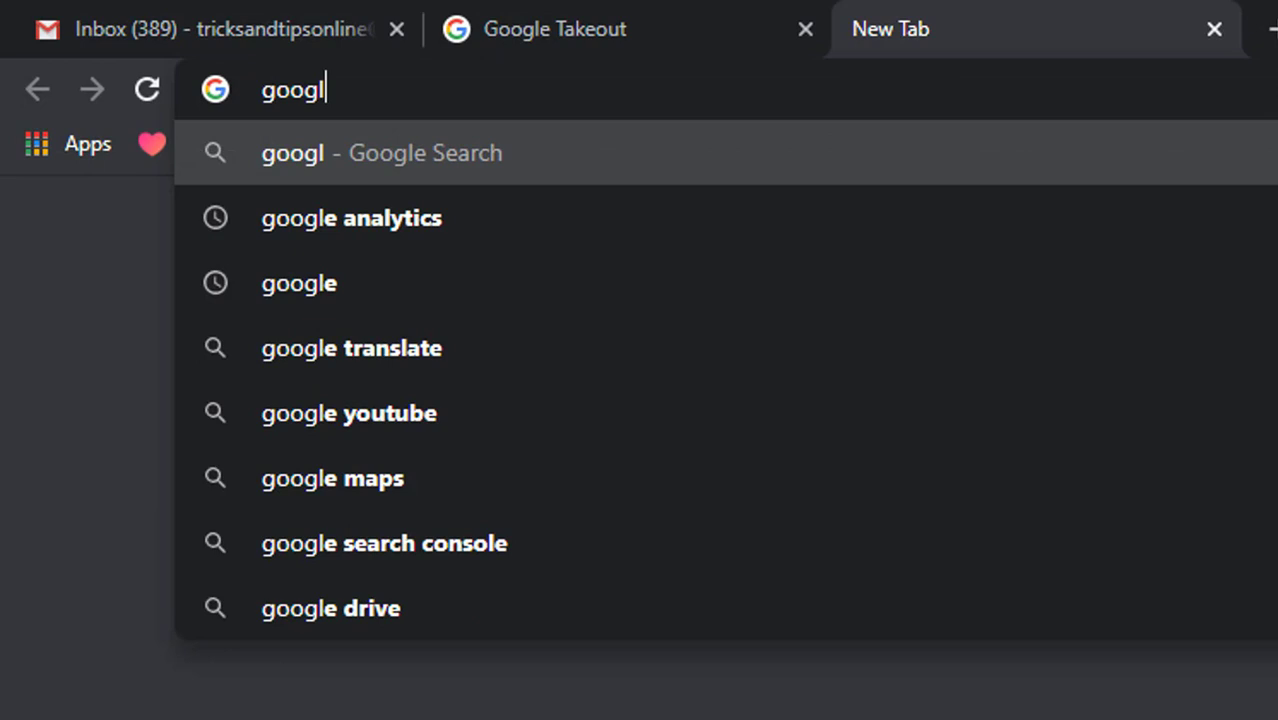
{"action": "type", "text": "e "}
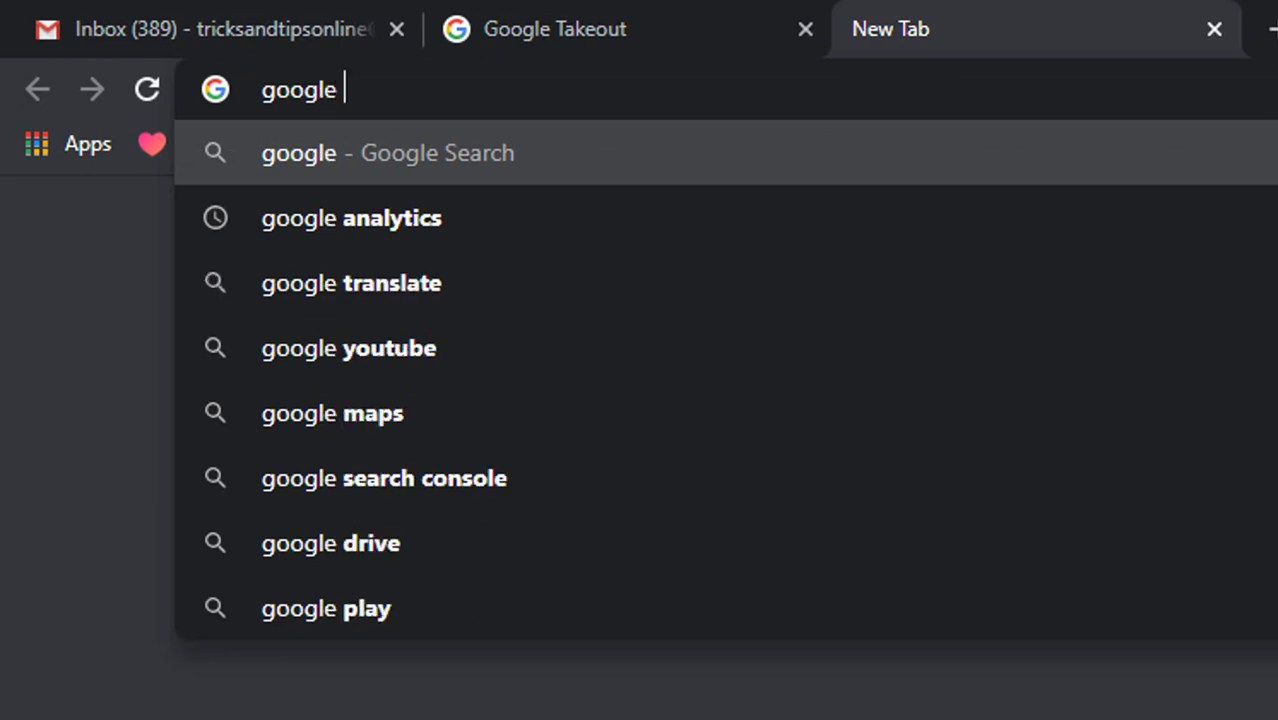
{"action": "type", "text": "ta"}
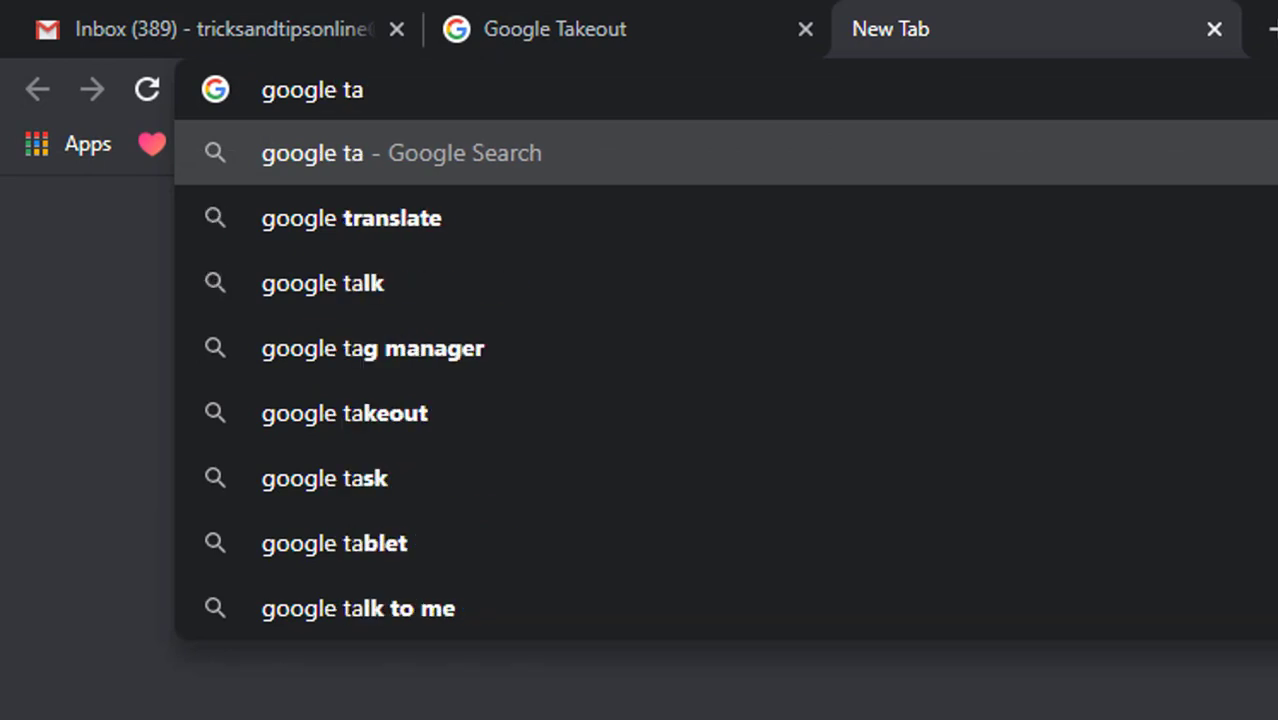
{"action": "type", "text": "ke"}
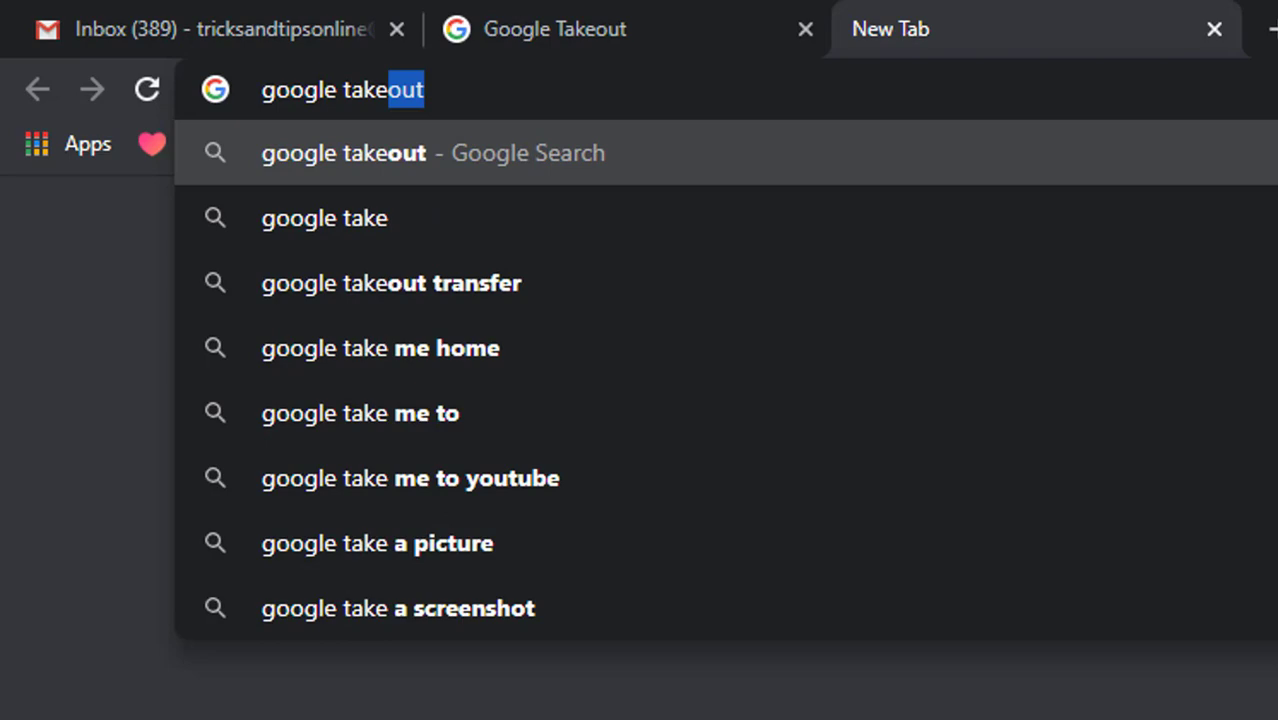
{"action": "type", "text": "out"}
{"action": "key", "text": "Return"}
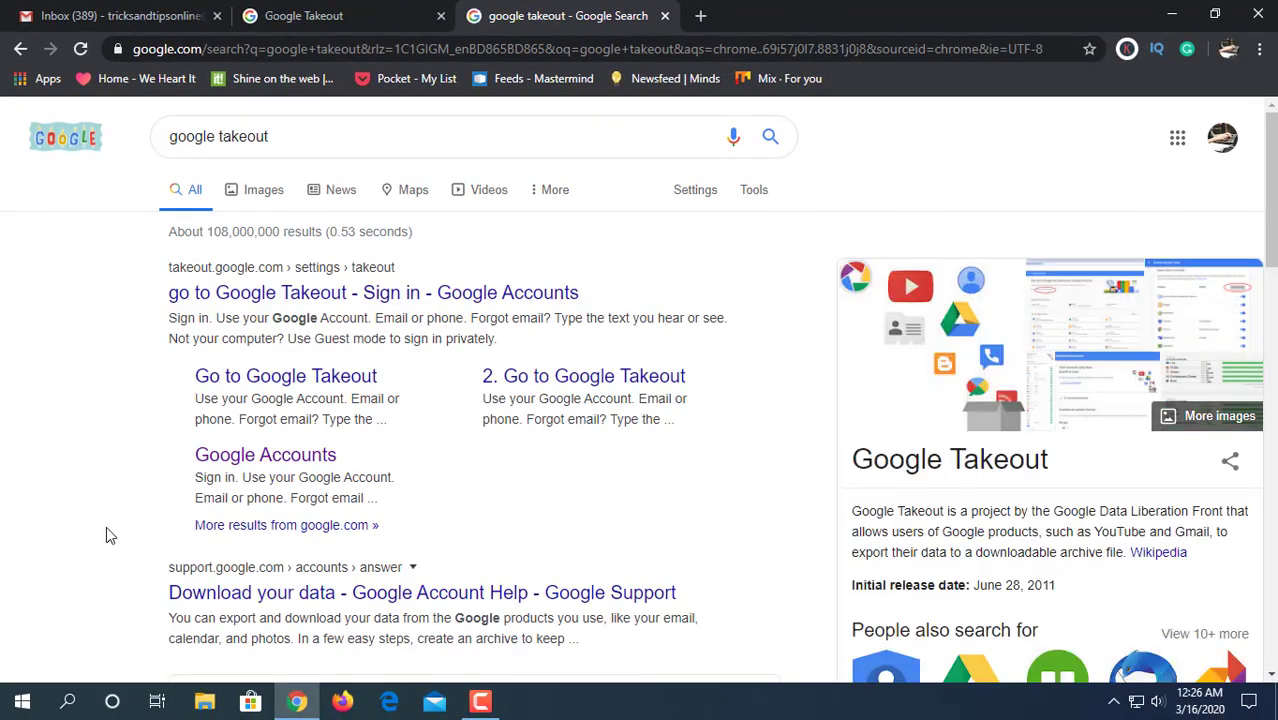
{"action": "left_click", "coordinate": [224, 297]}
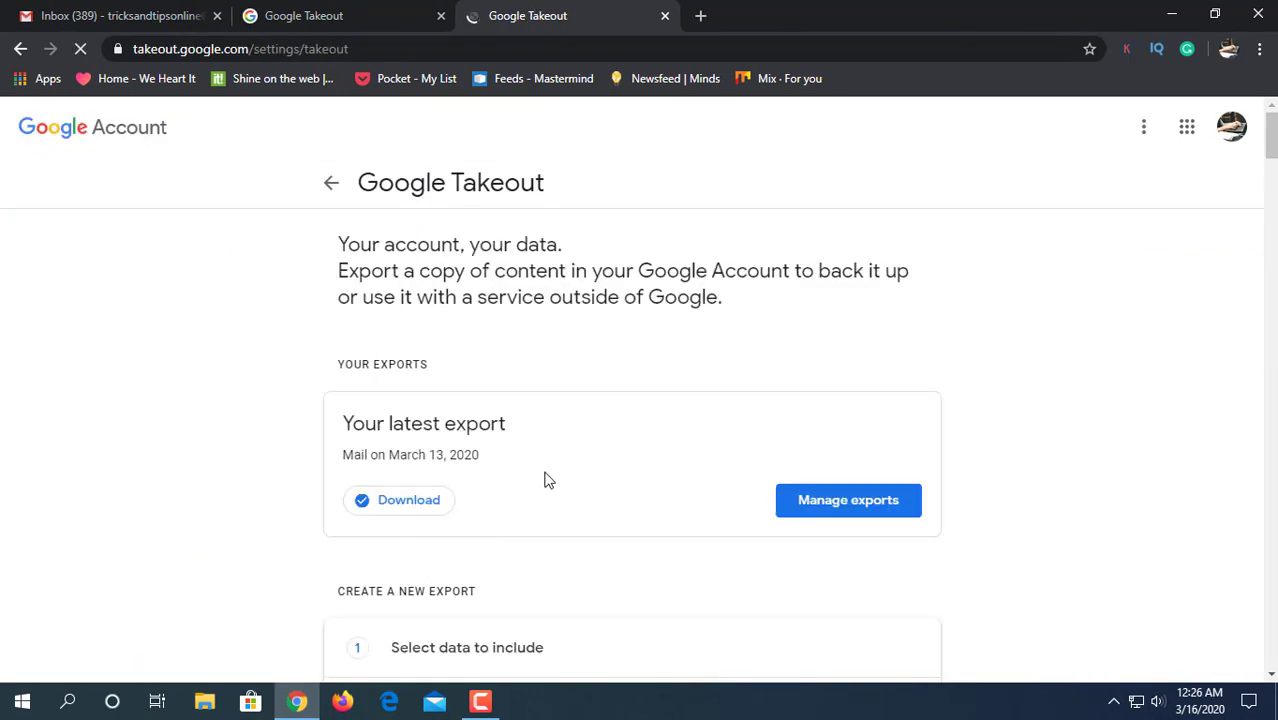
{"action": "scroll", "coordinate": [502, 422], "scroll_direction": "down", "scroll_amount": 8}
{"action": "scroll", "coordinate": [542, 451], "scroll_direction": "down", "scroll_amount": 4}
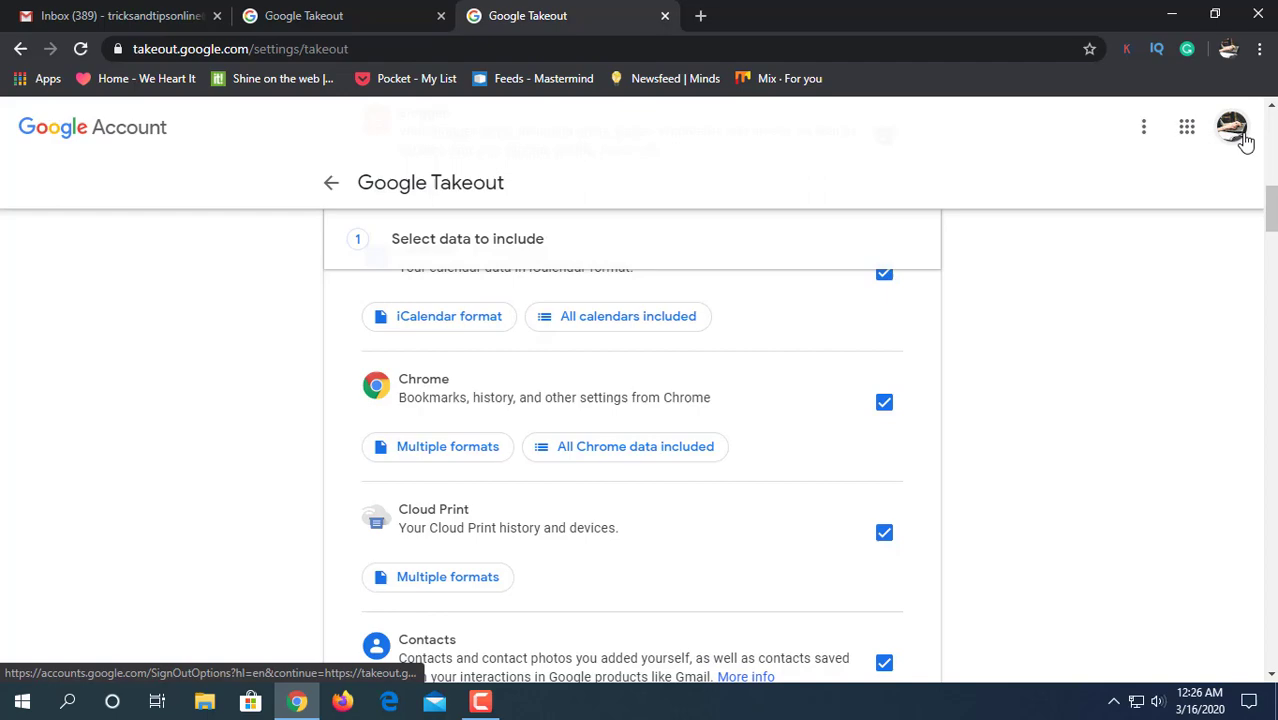
{"action": "left_click", "coordinate": [665, 17]}
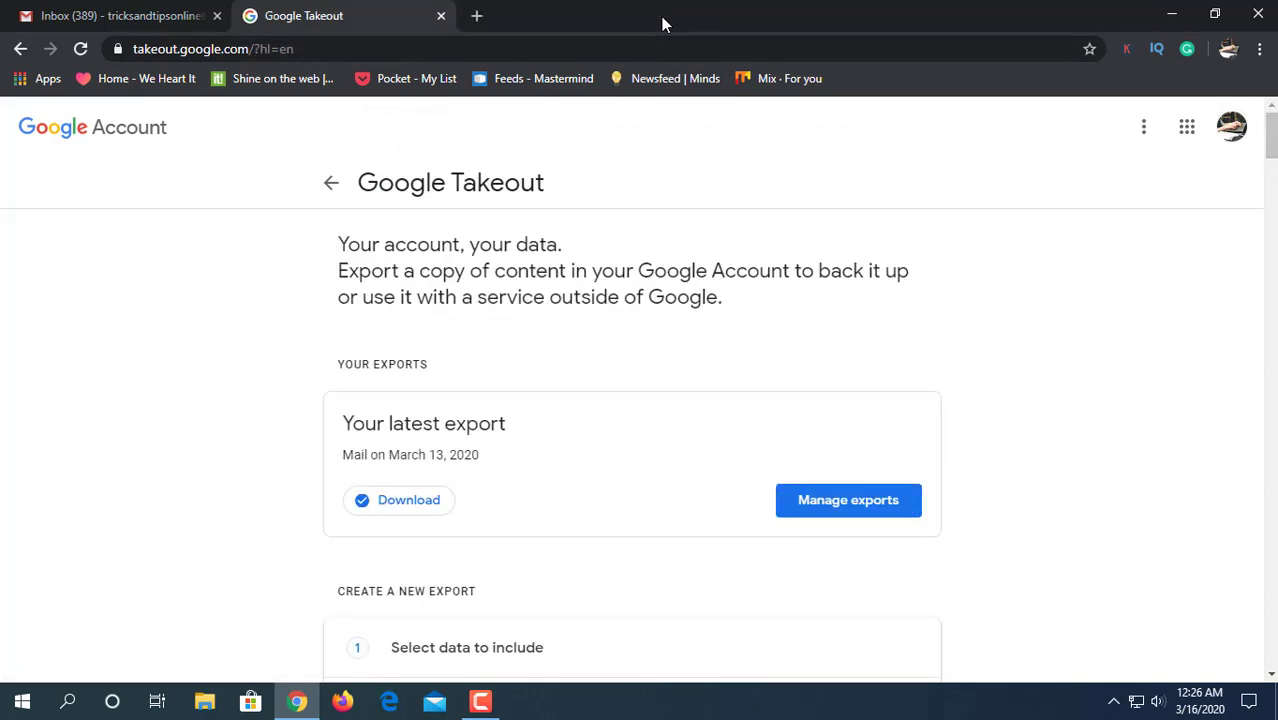
{"action": "scroll", "coordinate": [452, 490], "scroll_direction": "down", "scroll_amount": 10}
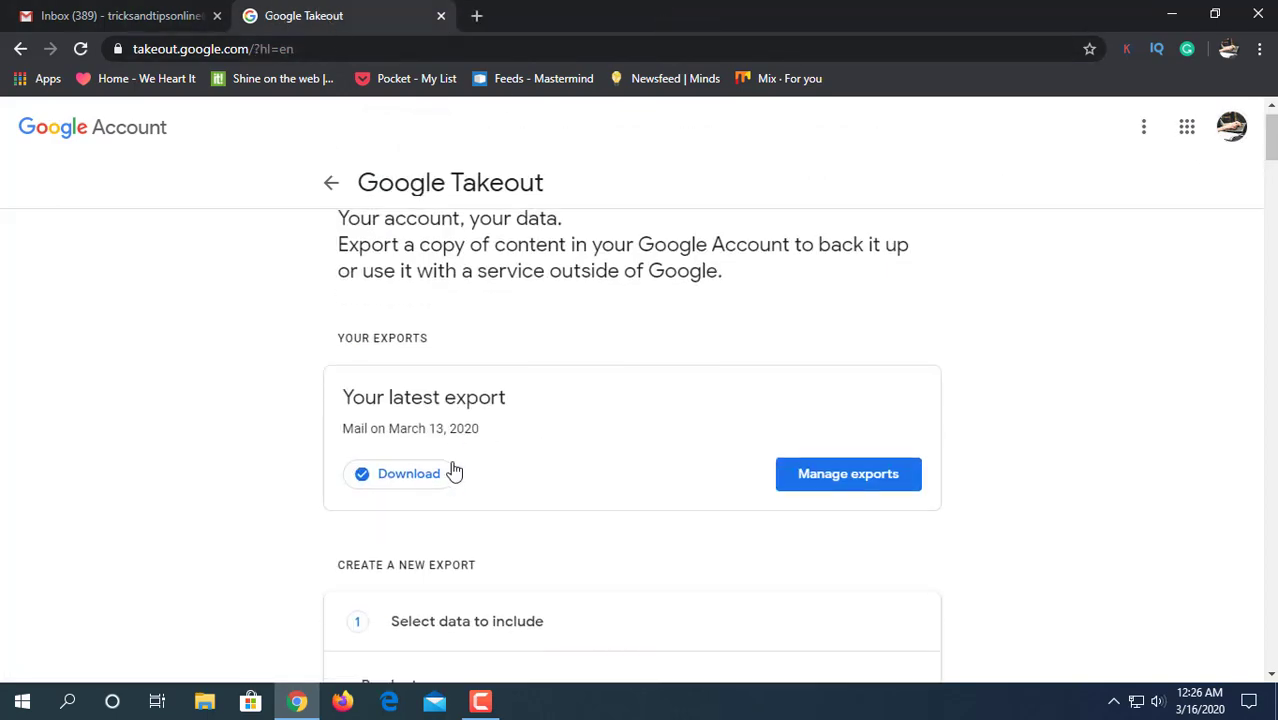
{"action": "scroll", "coordinate": [453, 470], "scroll_direction": "down", "scroll_amount": 4}
{"action": "scroll", "coordinate": [452, 470], "scroll_direction": "down", "scroll_amount": 5}
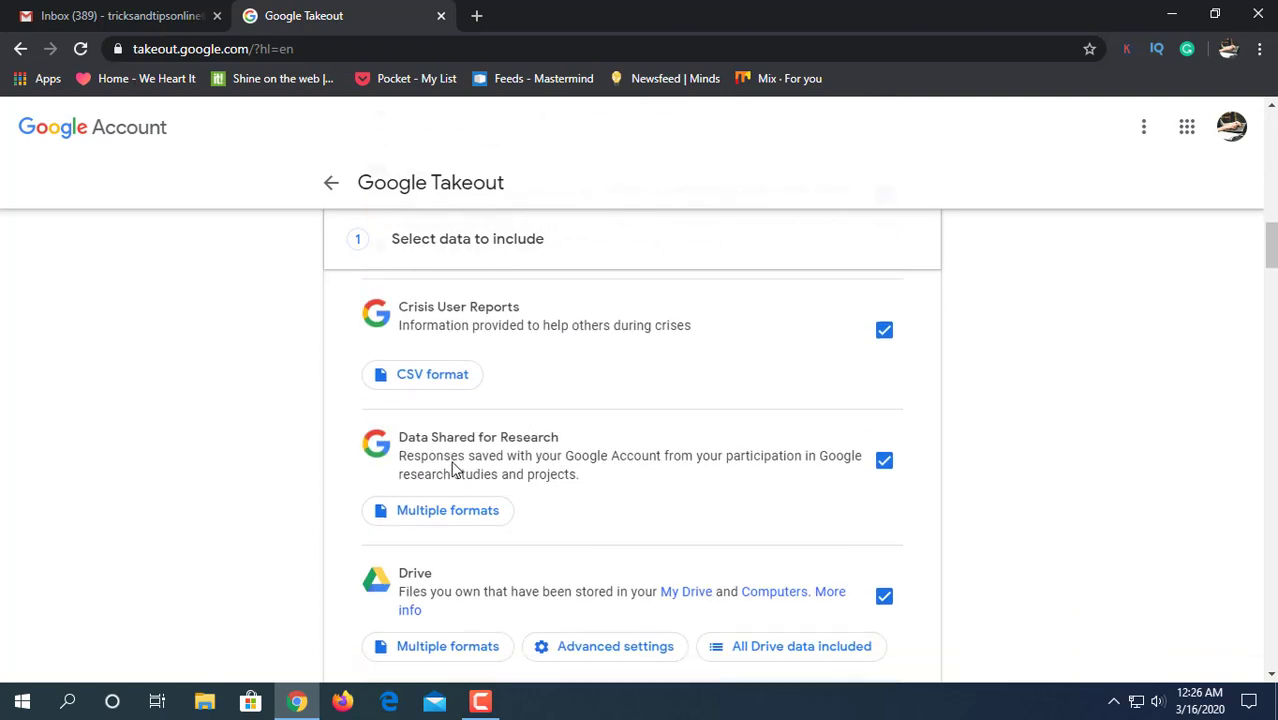
{"action": "scroll", "coordinate": [452, 470], "scroll_direction": "down", "scroll_amount": 5}
{"action": "scroll", "coordinate": [452, 470], "scroll_direction": "down", "scroll_amount": 5}
{"action": "scroll", "coordinate": [452, 470], "scroll_direction": "down", "scroll_amount": 5}
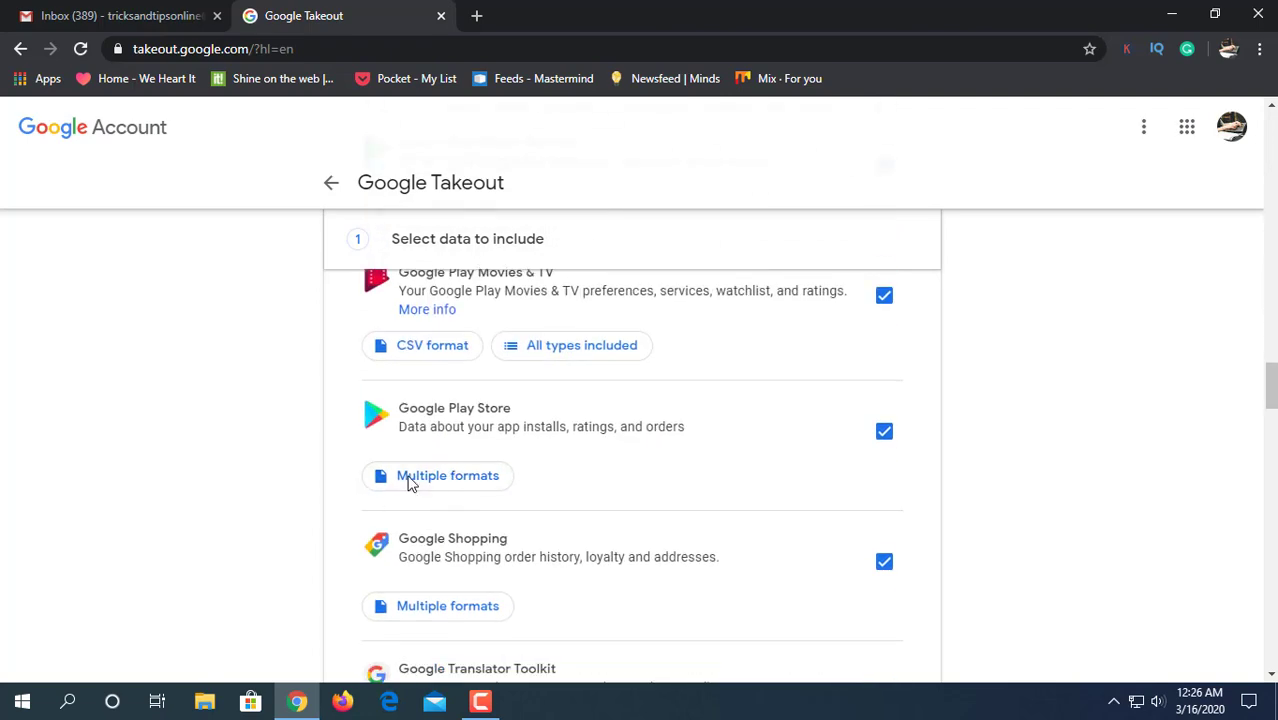
{"action": "scroll", "coordinate": [440, 470], "scroll_direction": "down", "scroll_amount": 2}
{"action": "scroll", "coordinate": [456, 533], "scroll_direction": "down", "scroll_amount": 2}
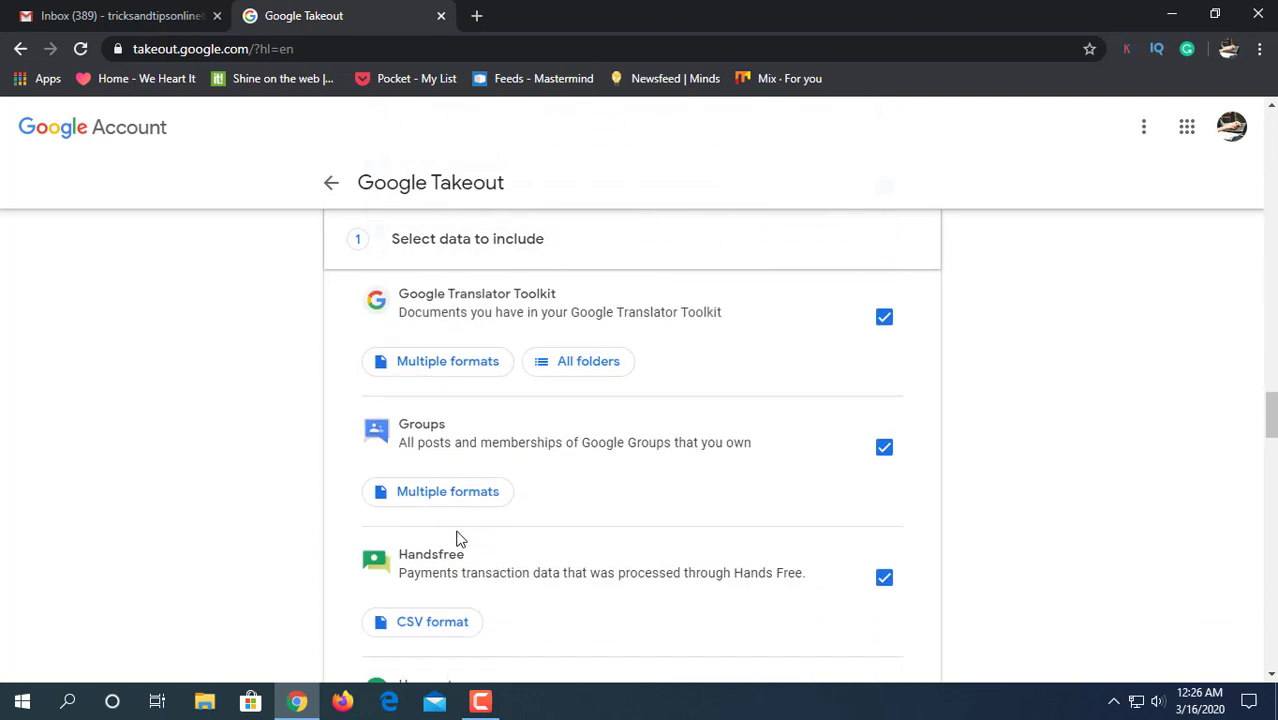
{"action": "scroll", "coordinate": [456, 533], "scroll_direction": "down", "scroll_amount": 2}
{"action": "scroll", "coordinate": [458, 539], "scroll_direction": "down", "scroll_amount": 1}
{"action": "scroll", "coordinate": [458, 539], "scroll_direction": "down", "scroll_amount": 3}
{"action": "scroll", "coordinate": [458, 536], "scroll_direction": "down", "scroll_amount": 2}
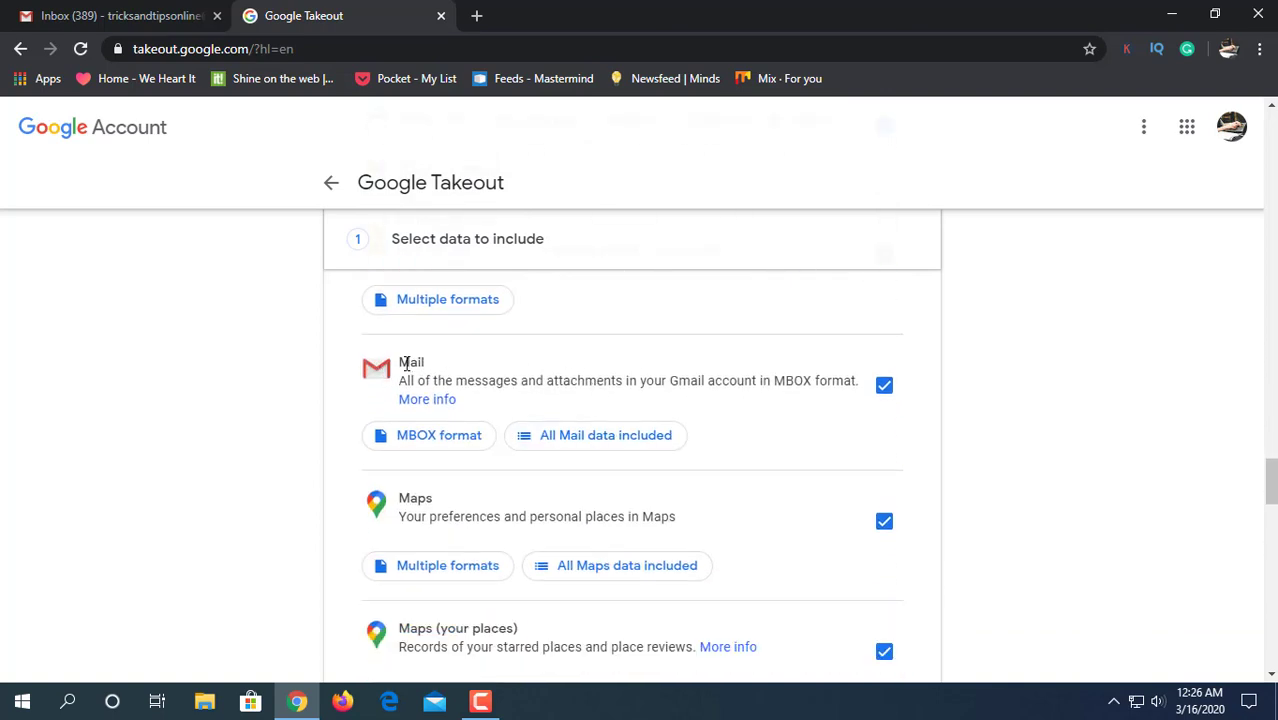
{"action": "double_click", "coordinate": [491, 381]}
{"action": "triple_click", "coordinate": [491, 381]}
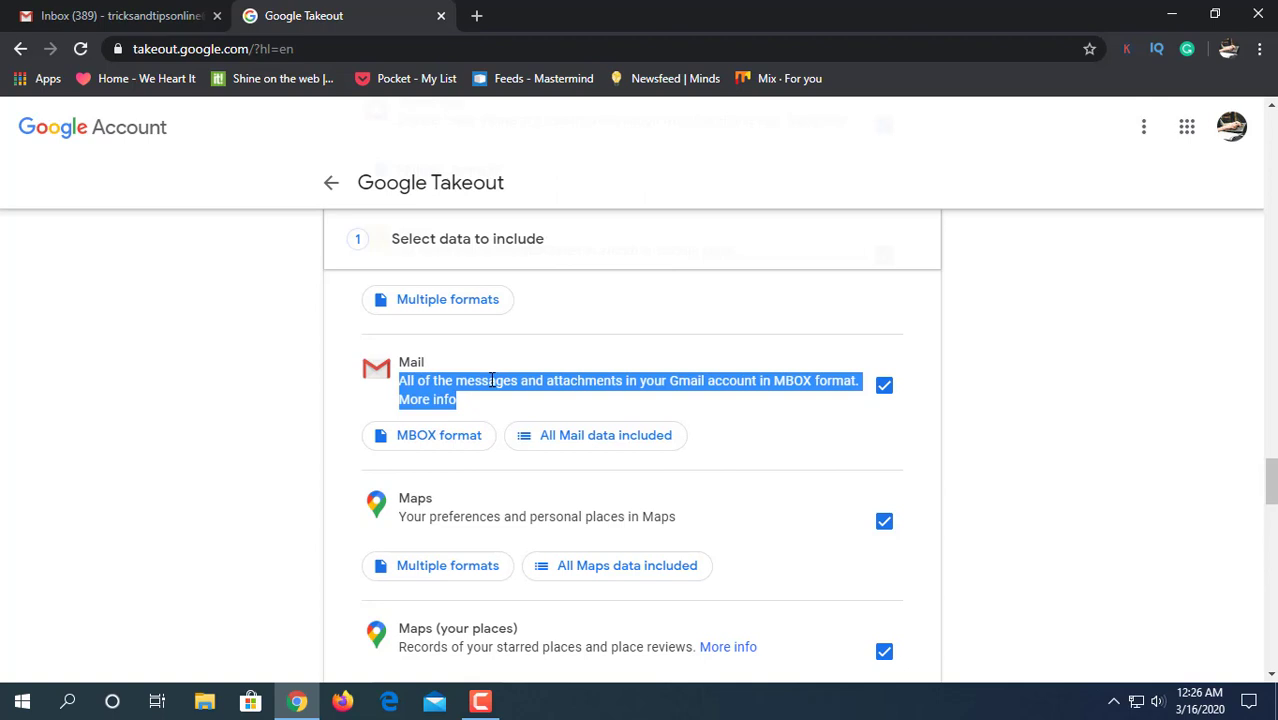
{"action": "left_click", "coordinate": [553, 387]}
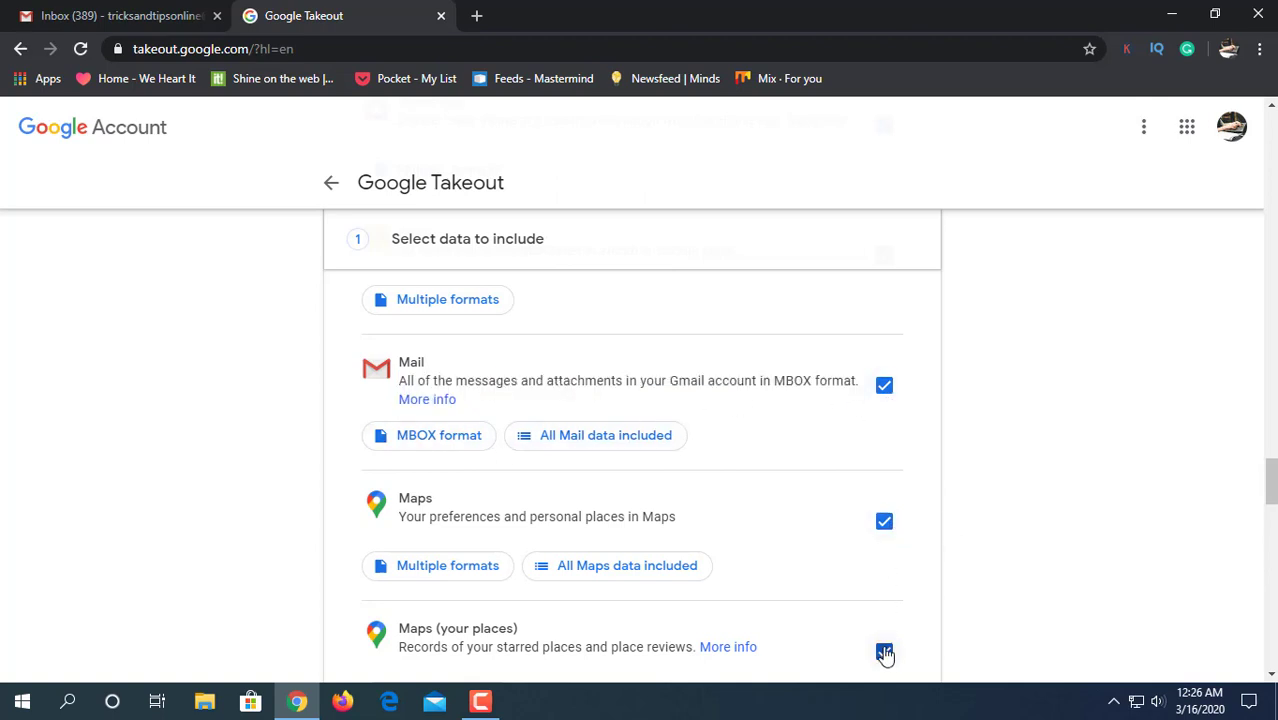
{"action": "scroll", "coordinate": [818, 445], "scroll_direction": "up", "scroll_amount": 5}
{"action": "scroll", "coordinate": [827, 510], "scroll_direction": "up", "scroll_amount": 5}
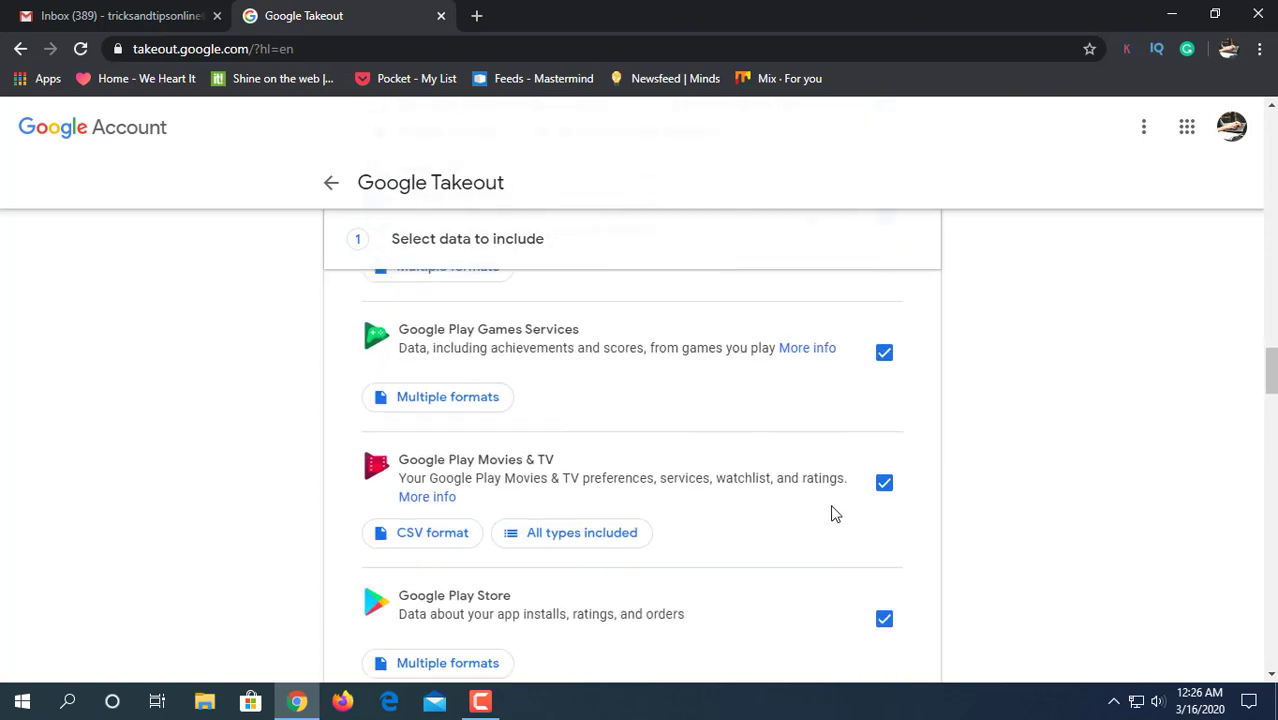
{"action": "scroll", "coordinate": [833, 513], "scroll_direction": "up", "scroll_amount": 5}
{"action": "scroll", "coordinate": [830, 514], "scroll_direction": "up", "scroll_amount": 10}
{"action": "scroll", "coordinate": [828, 514], "scroll_direction": "up", "scroll_amount": 5}
{"action": "scroll", "coordinate": [828, 514], "scroll_direction": "up", "scroll_amount": 5}
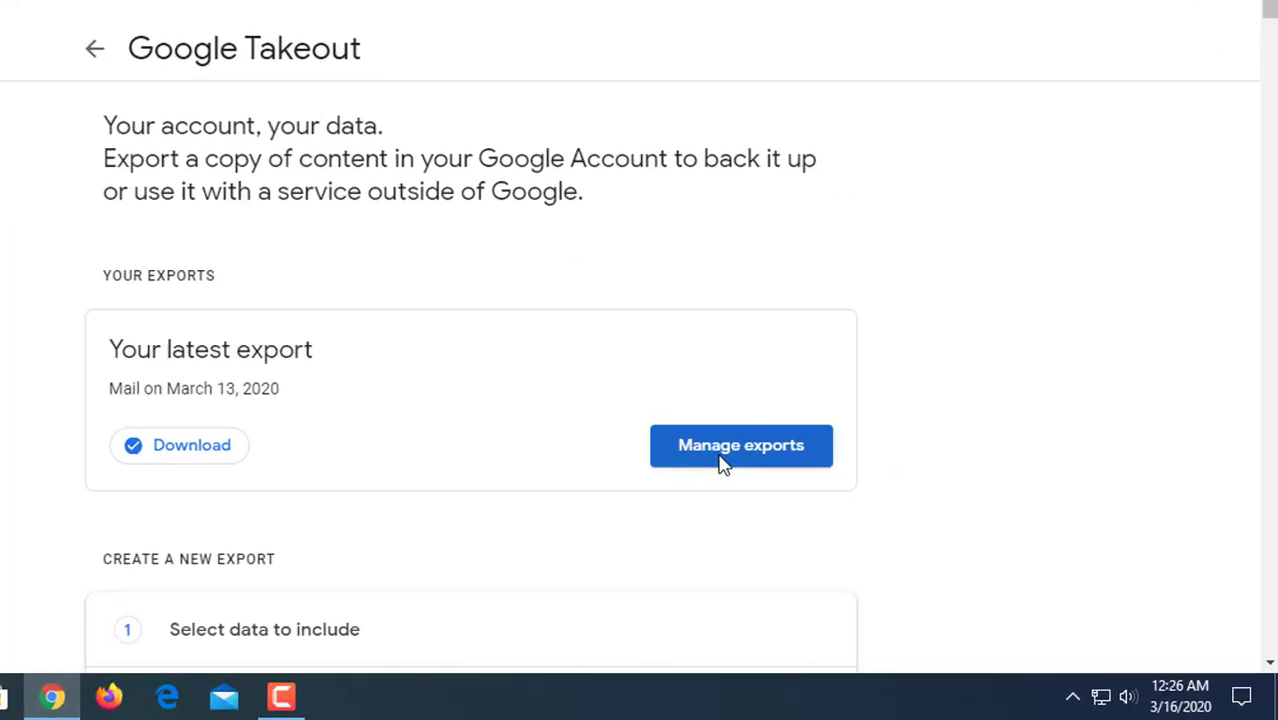
{"action": "scroll", "coordinate": [257, 400], "scroll_direction": "down", "scroll_amount": 1}
{"action": "scroll", "coordinate": [770, 388], "scroll_direction": "down", "scroll_amount": 3}
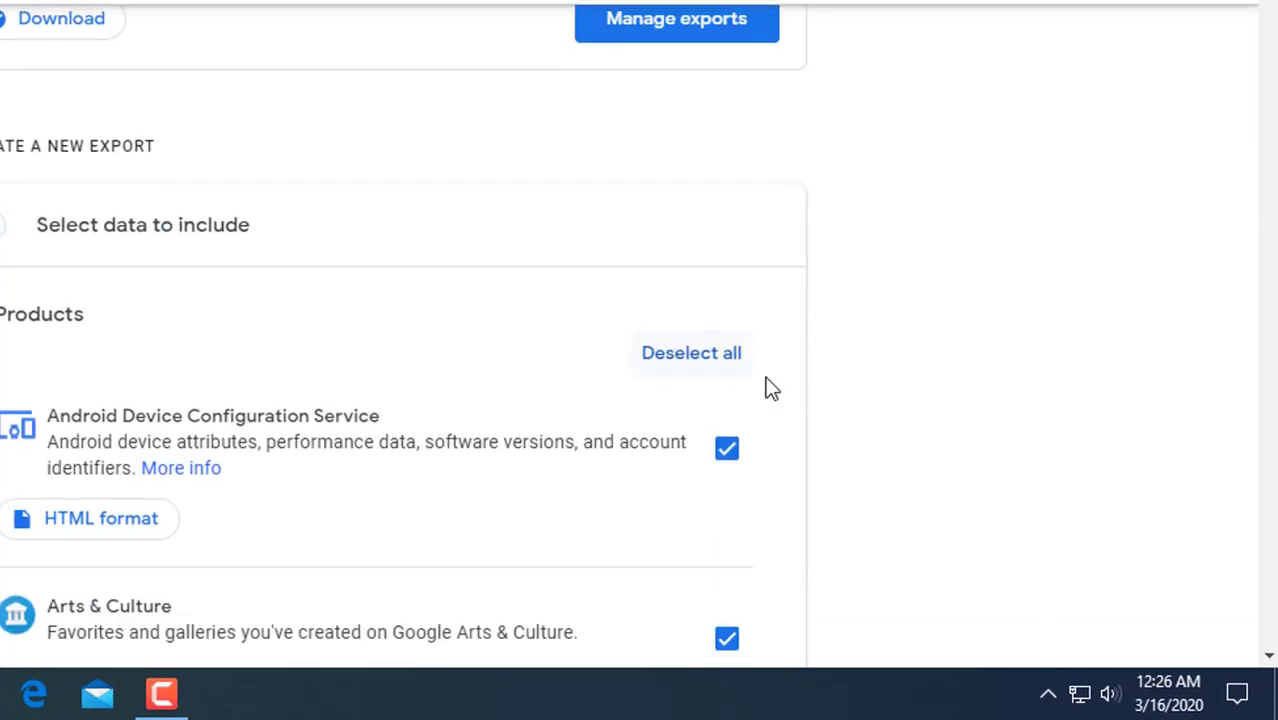
Deselect all Takeout products, then tick only Mail for the export.
{"action": "left_click", "coordinate": [677, 355]}
{"action": "scroll", "coordinate": [516, 517], "scroll_direction": "down", "scroll_amount": 5}
{"action": "scroll", "coordinate": [530, 517], "scroll_direction": "down", "scroll_amount": 5}
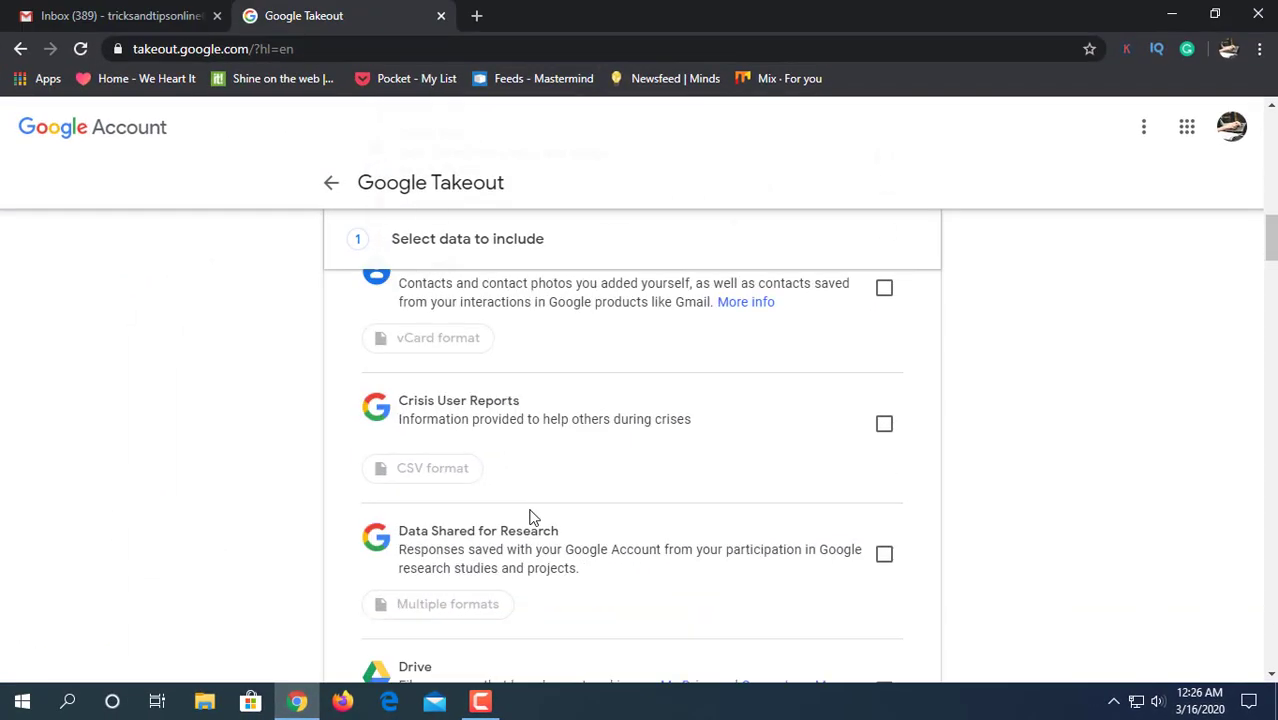
{"action": "scroll", "coordinate": [530, 517], "scroll_direction": "down", "scroll_amount": 5}
{"action": "scroll", "coordinate": [530, 517], "scroll_direction": "down", "scroll_amount": 5}
{"action": "scroll", "coordinate": [530, 517], "scroll_direction": "down", "scroll_amount": 5}
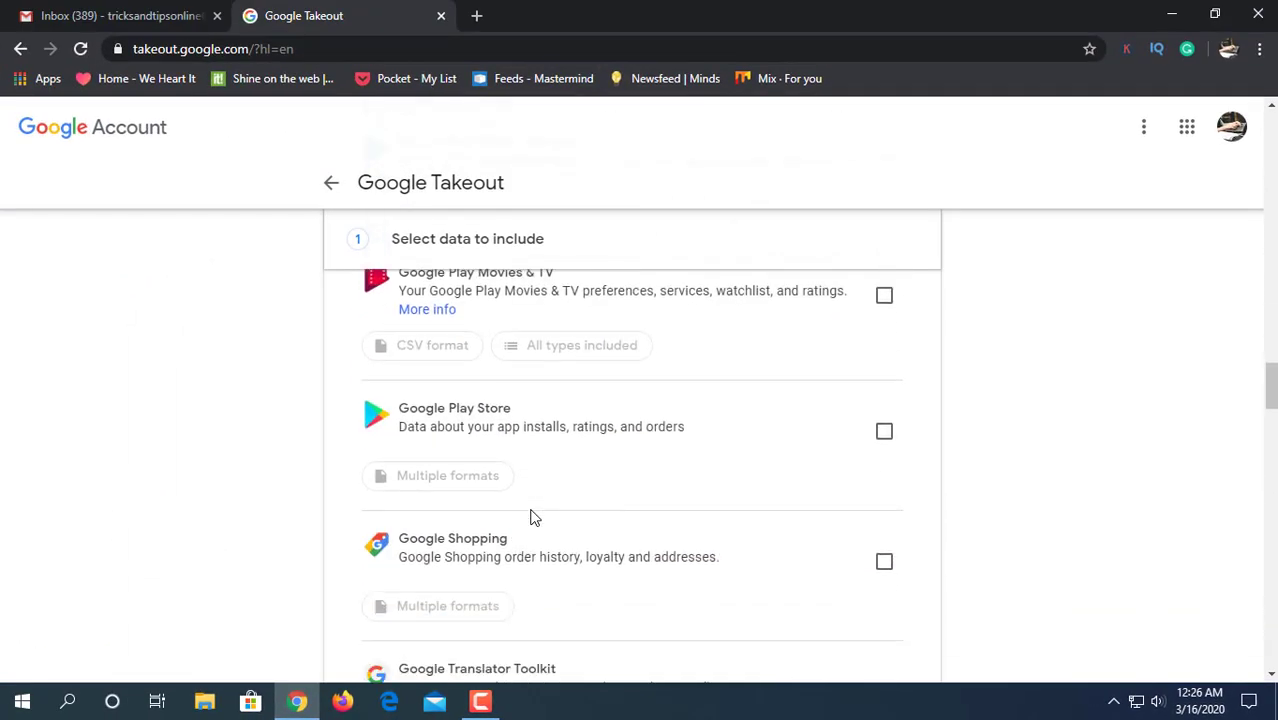
{"action": "scroll", "coordinate": [530, 517], "scroll_direction": "down", "scroll_amount": 5}
{"action": "scroll", "coordinate": [530, 517], "scroll_direction": "down", "scroll_amount": 1}
{"action": "scroll", "coordinate": [530, 517], "scroll_direction": "down", "scroll_amount": 3}
{"action": "scroll", "coordinate": [530, 517], "scroll_direction": "down", "scroll_amount": 3}
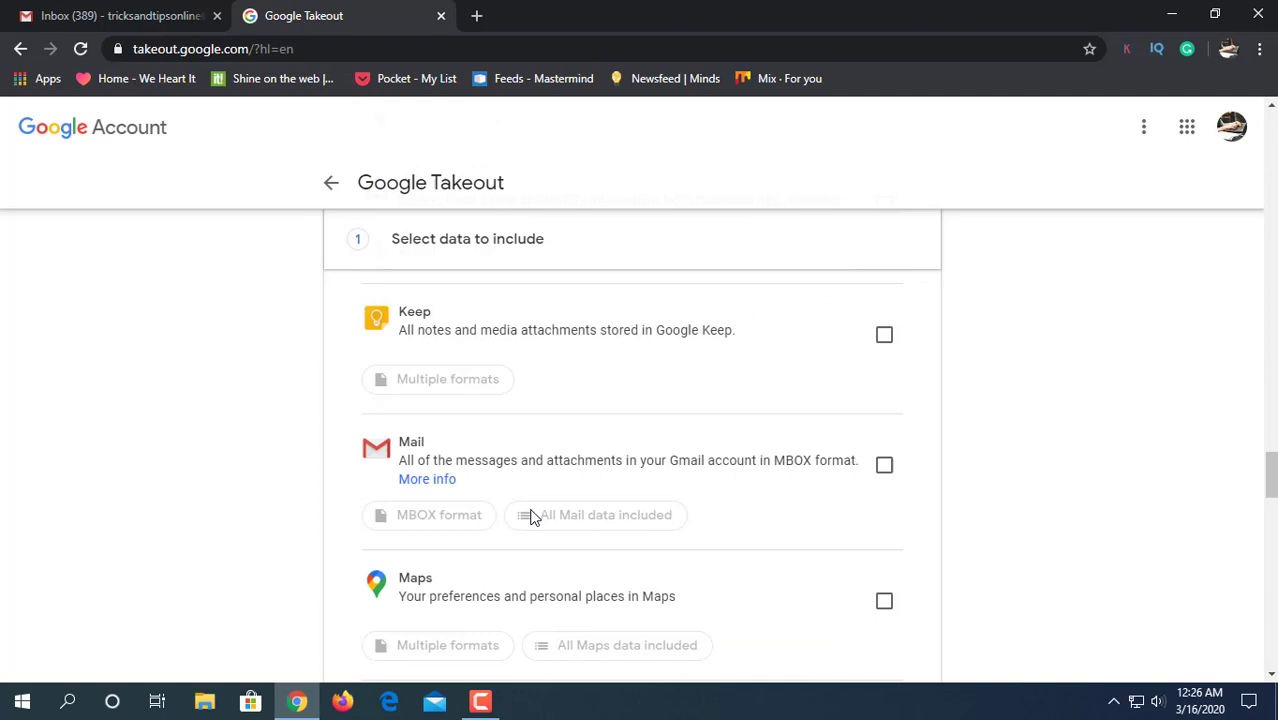
{"action": "scroll", "coordinate": [579, 479], "scroll_direction": "down", "scroll_amount": 2}
{"action": "scroll", "coordinate": [470, 368], "scroll_direction": "up", "scroll_amount": 1}
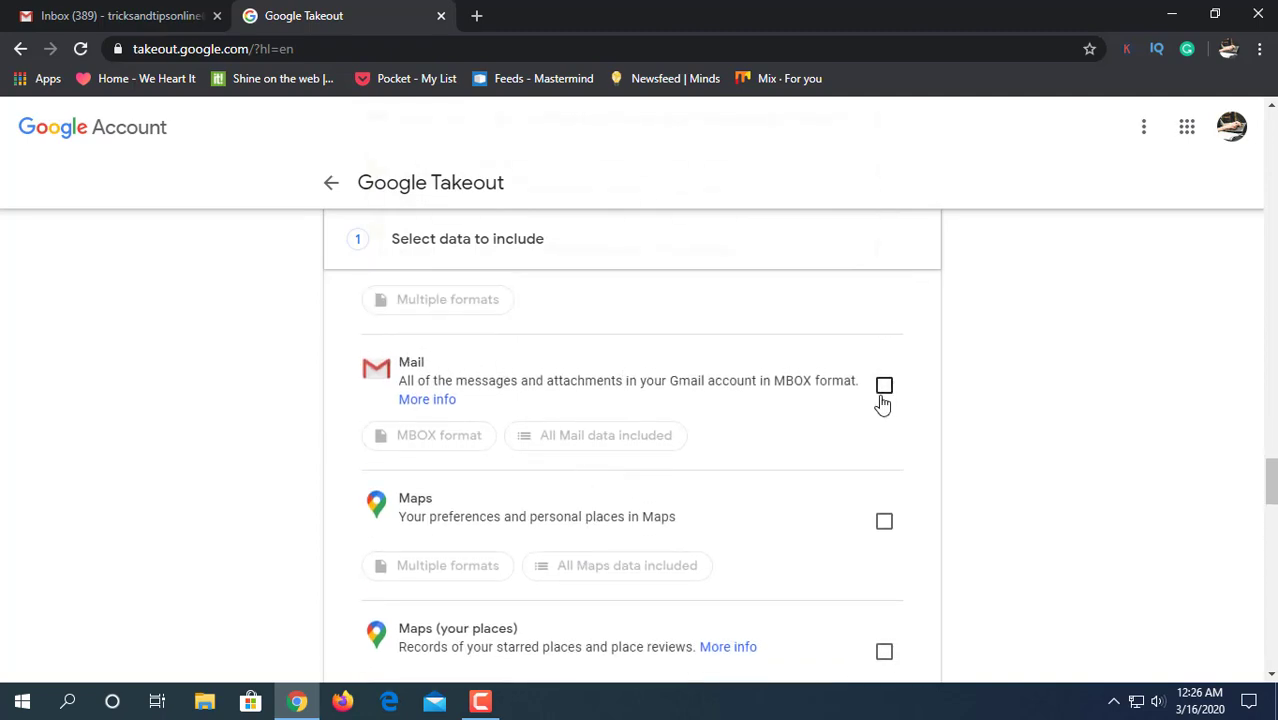
{"action": "left_click", "coordinate": [883, 393]}
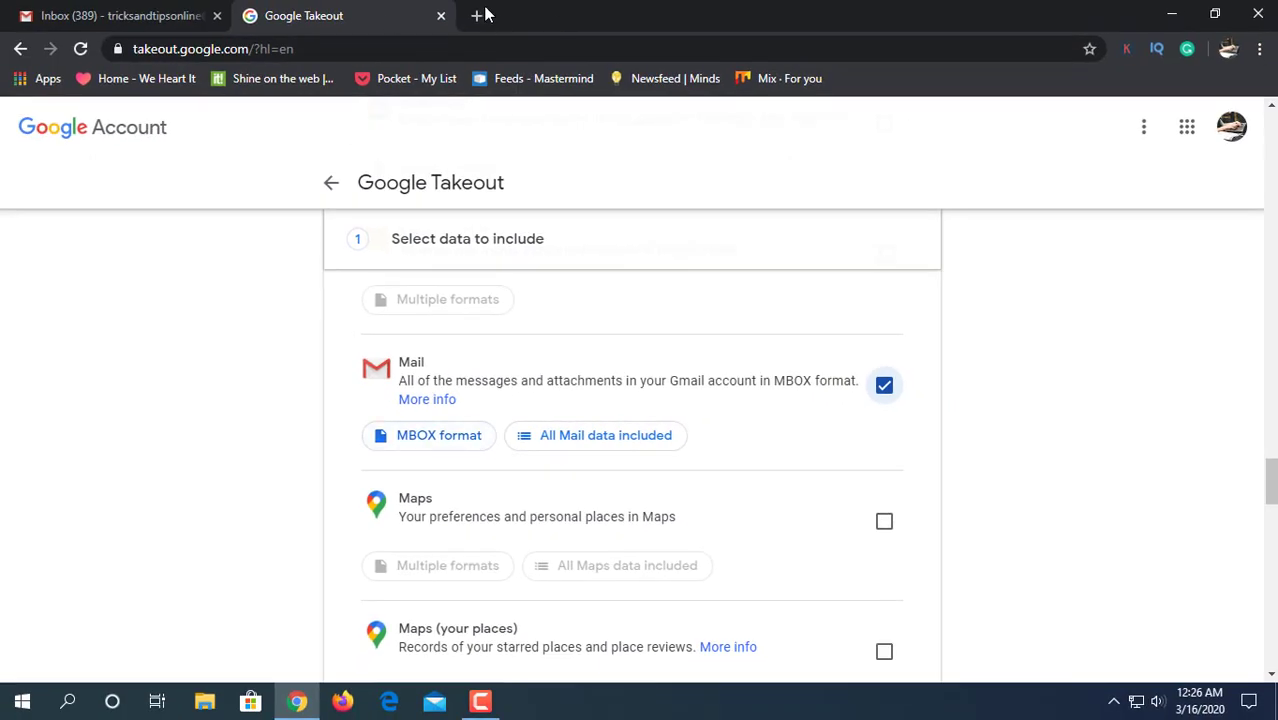
Search Google for 'what is mbox file format' in a new tab.
{"action": "left_click", "coordinate": [477, 15]}
{"action": "type", "text": "wha"}
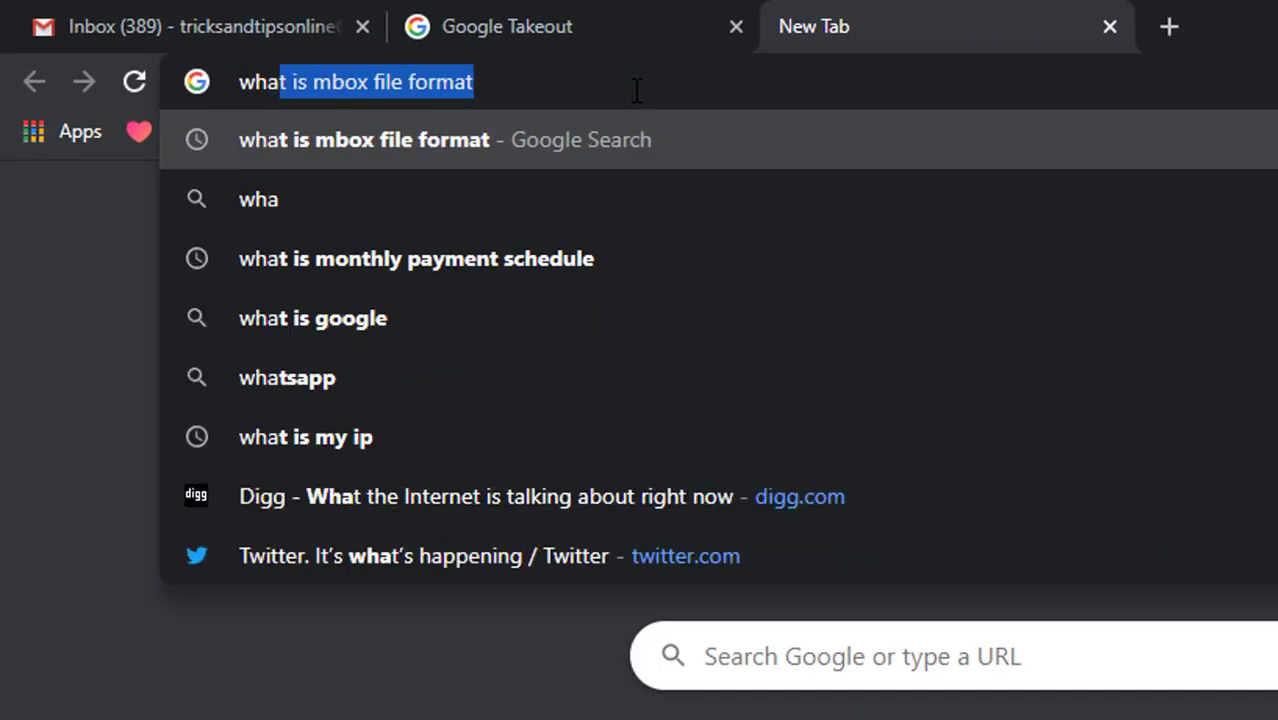
{"action": "type", "text": "tt is"}
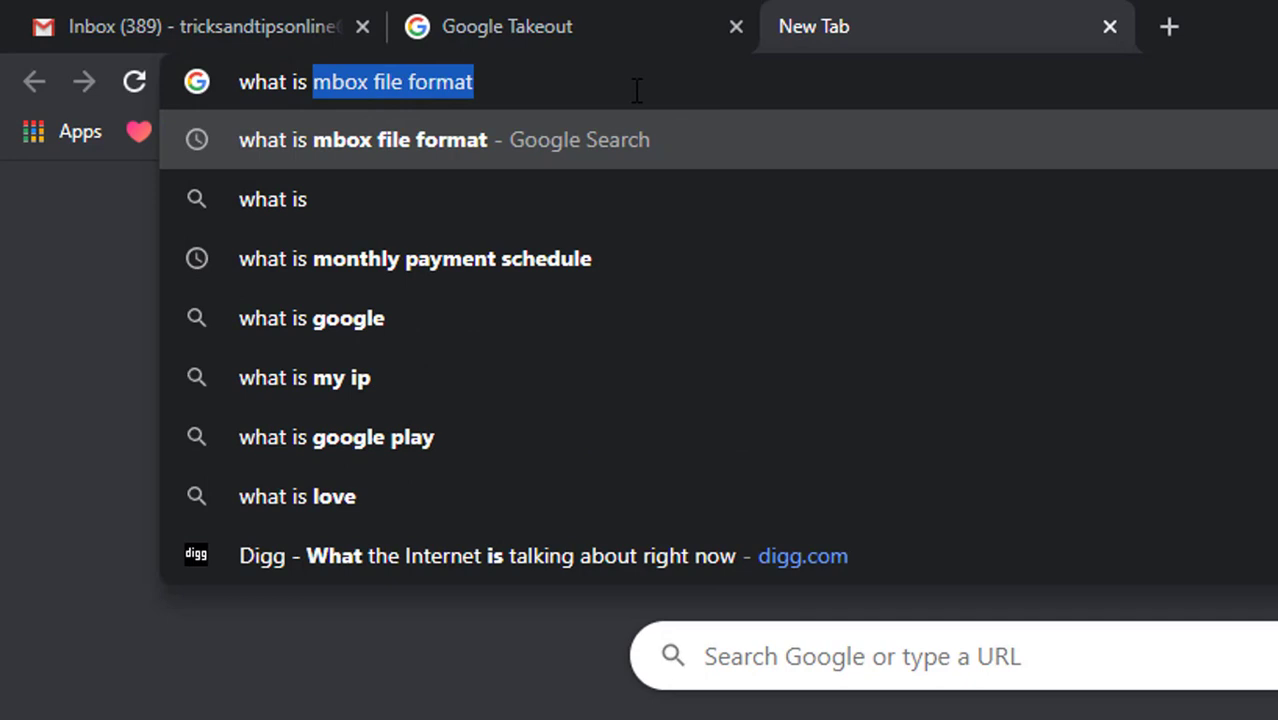
{"action": "key", "text": "Right"}
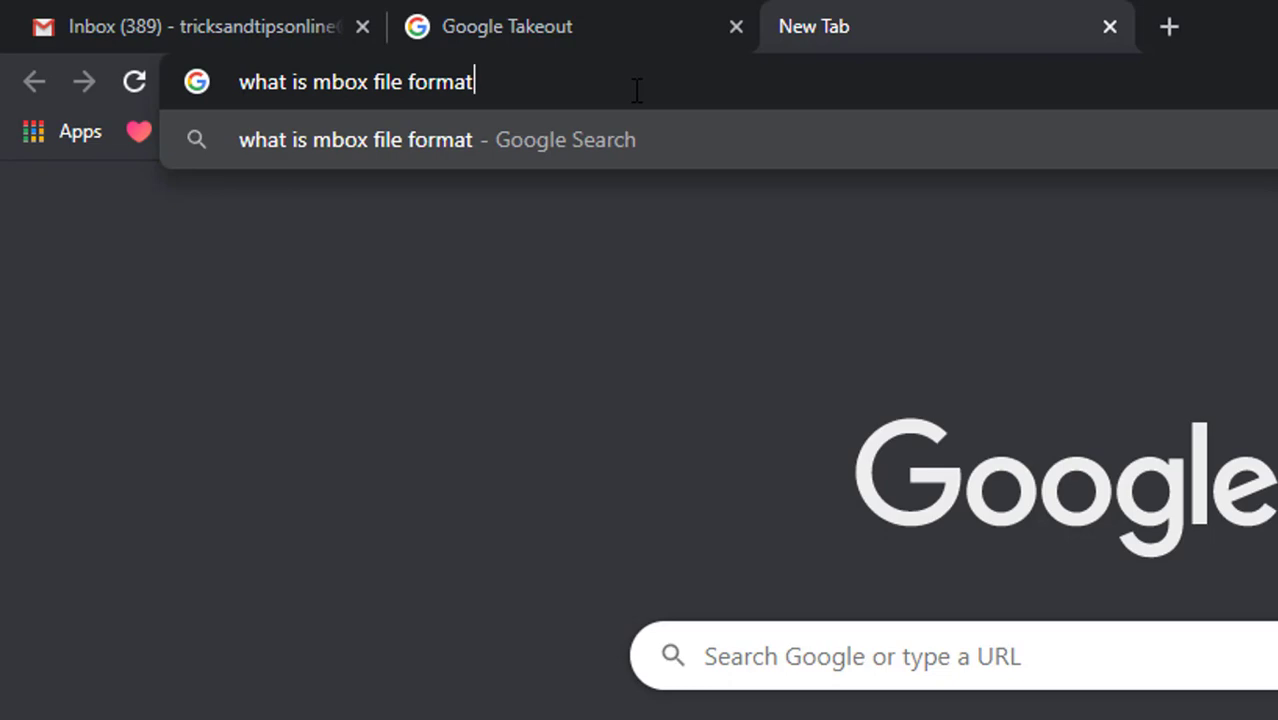
{"action": "key", "text": "Return"}
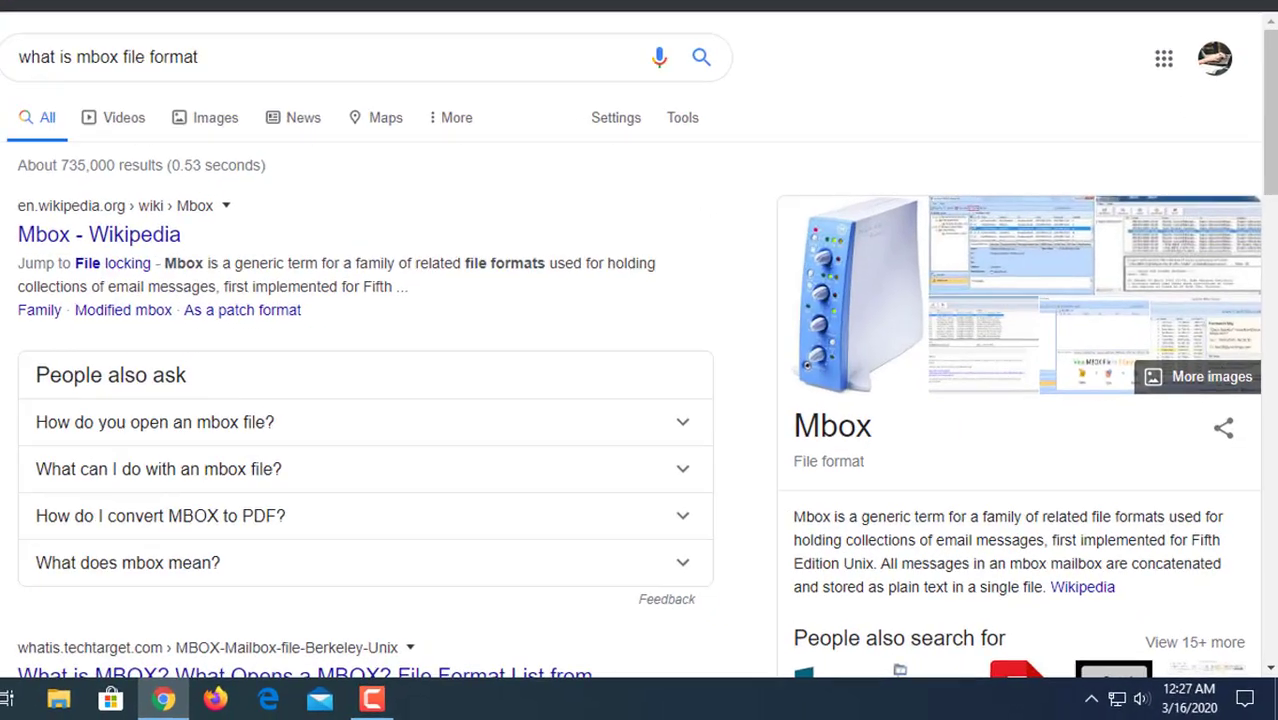
{"action": "scroll", "coordinate": [405, 182], "scroll_direction": "down", "scroll_amount": 3}
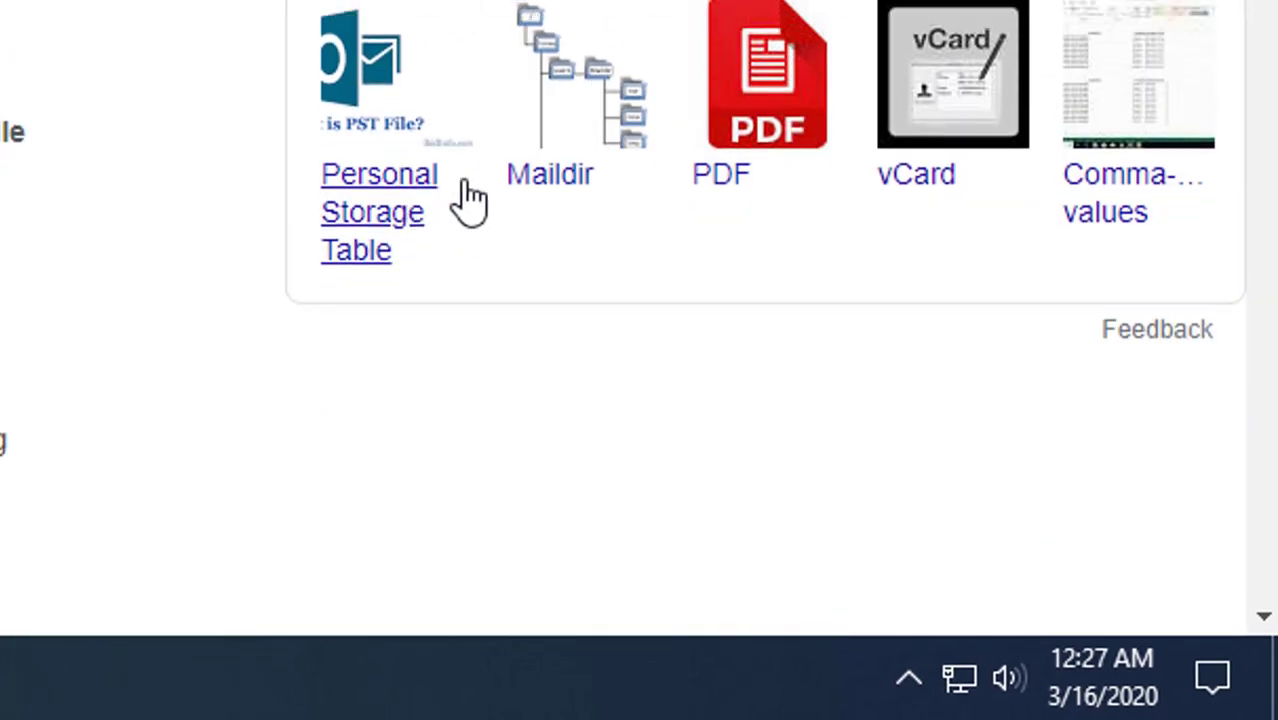
{"action": "scroll", "coordinate": [251, 79], "scroll_direction": "up", "scroll_amount": 2}
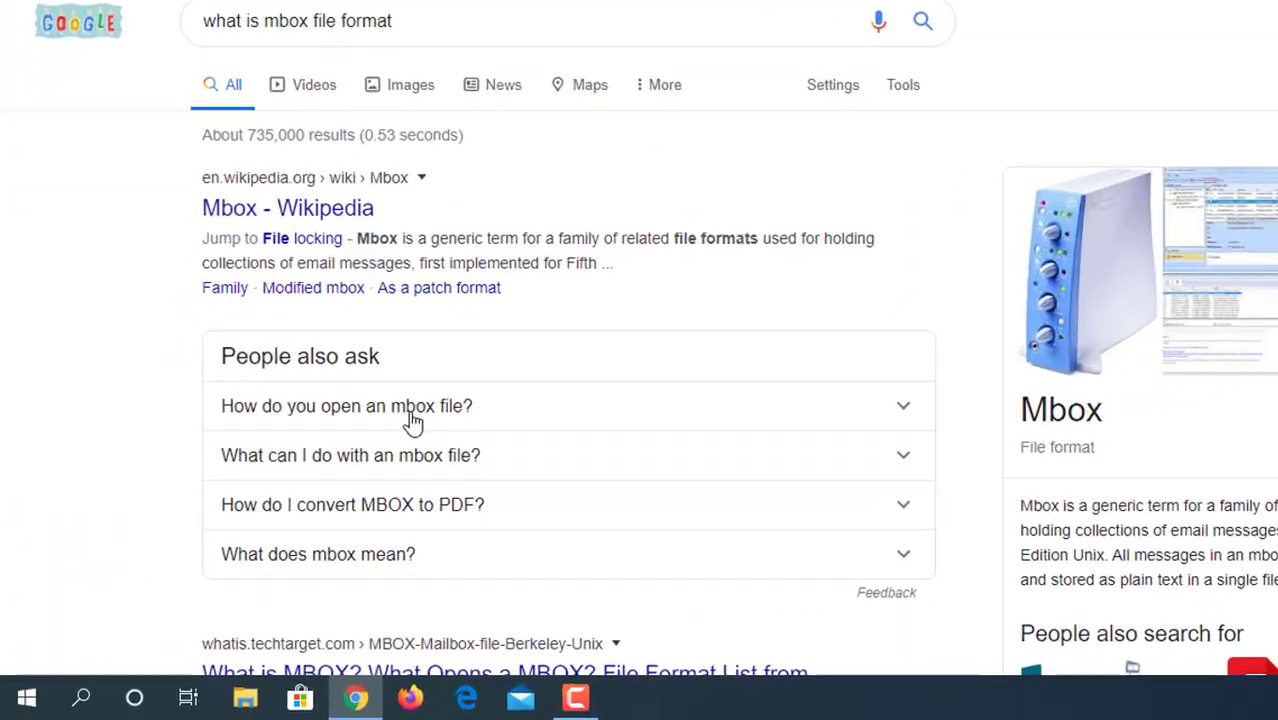
Expand 'How do you open an mbox file?' and highlight its answer.
{"action": "left_click", "coordinate": [344, 458]}
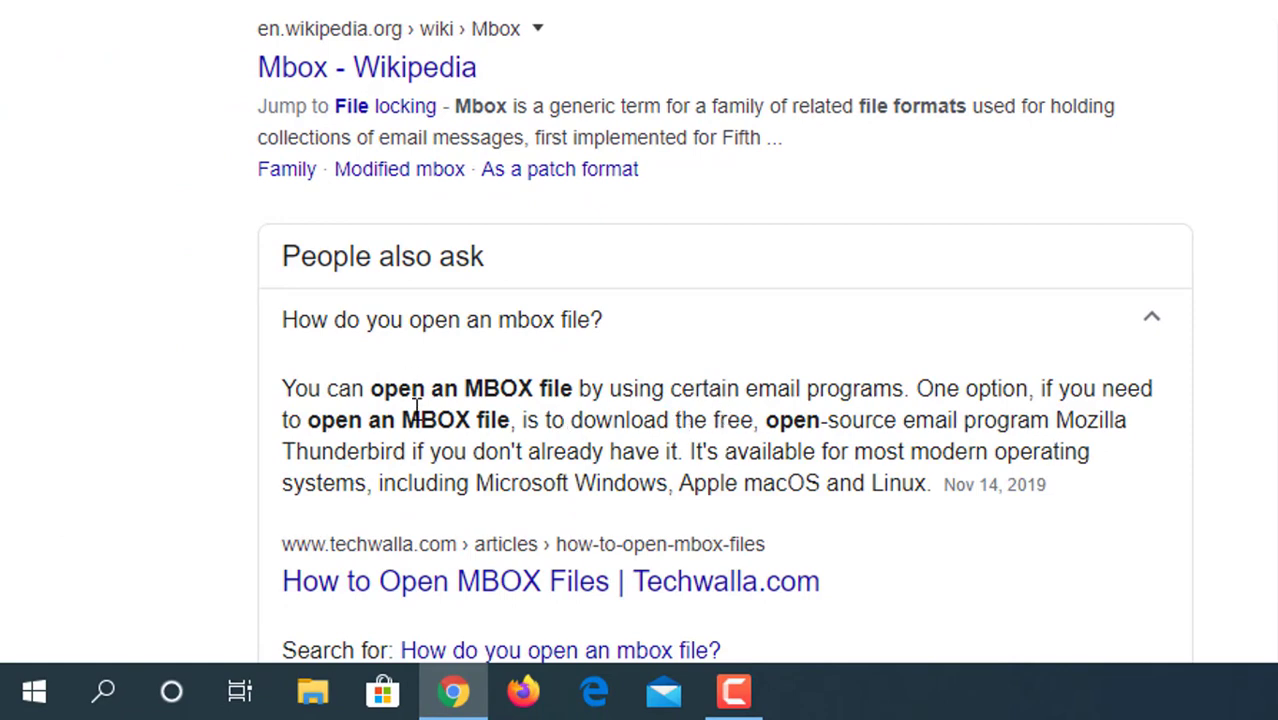
{"action": "triple_click", "coordinate": [583, 424]}
{"action": "double_click", "coordinate": [395, 523]}
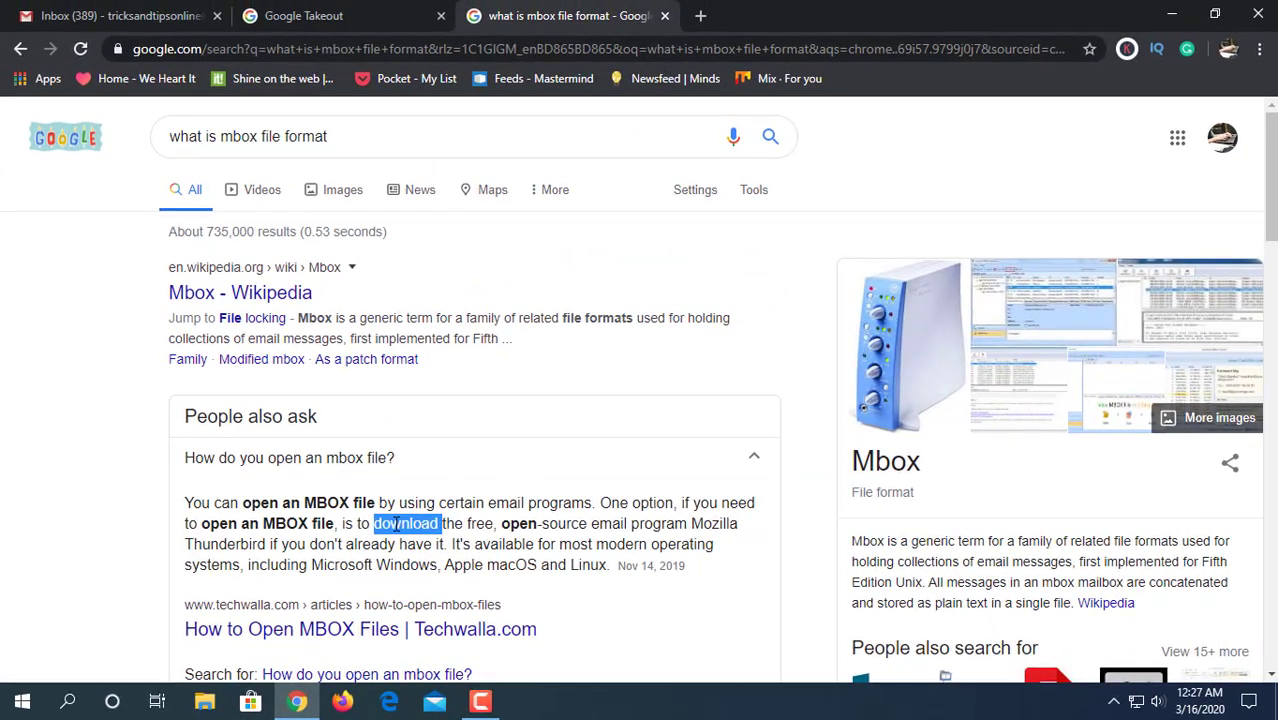
Close the search tab and turn off 'Include all messages in Mail' in Mail options.
{"action": "left_click", "coordinate": [666, 16]}
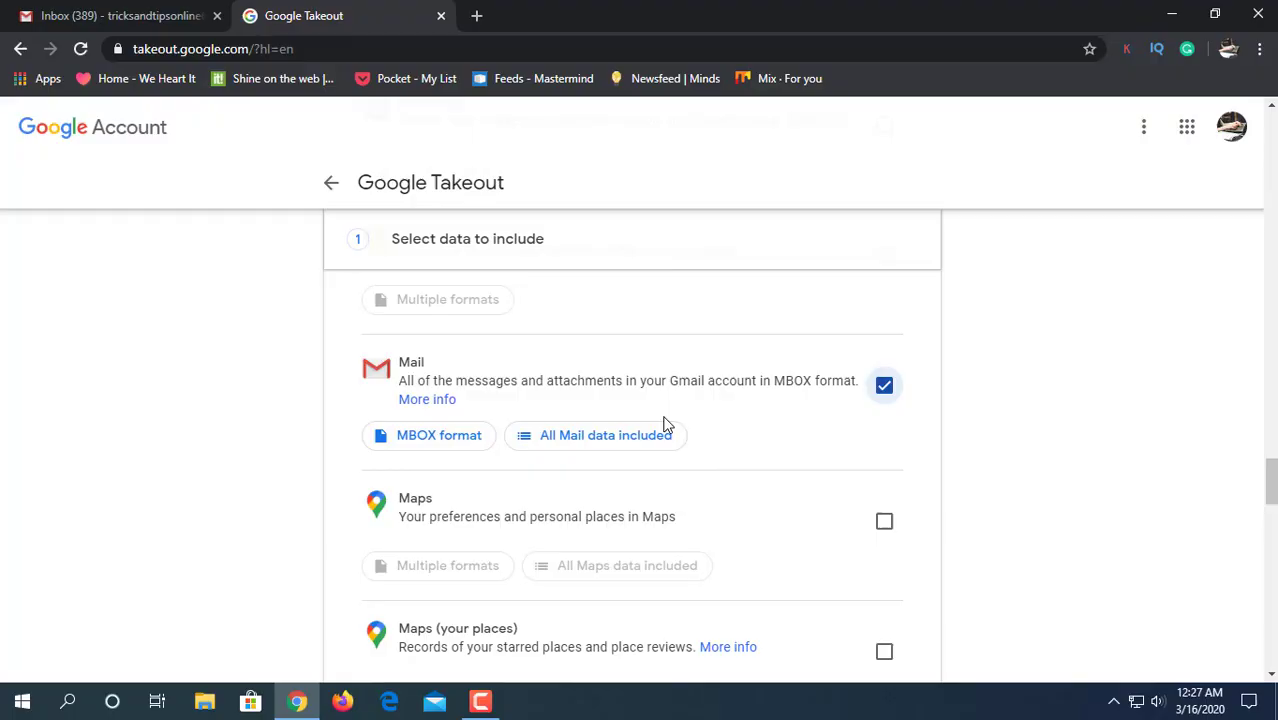
{"action": "left_click", "coordinate": [610, 435]}
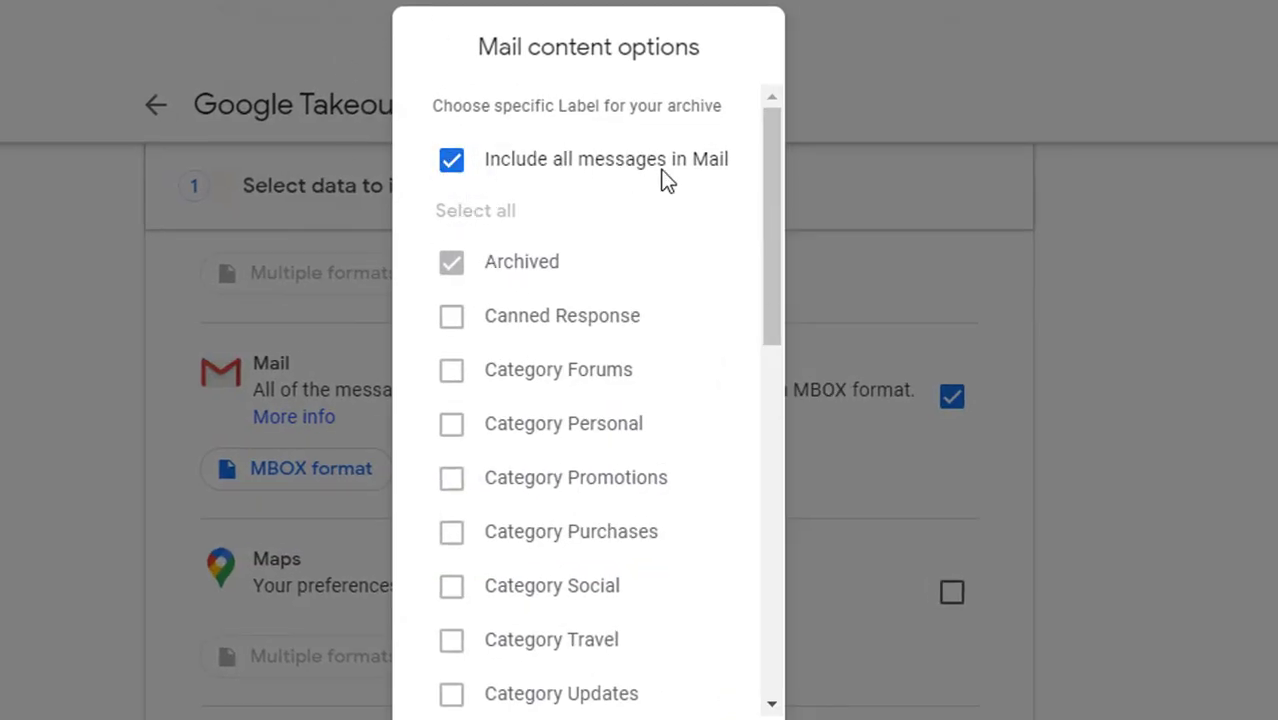
{"action": "left_click", "coordinate": [455, 162]}
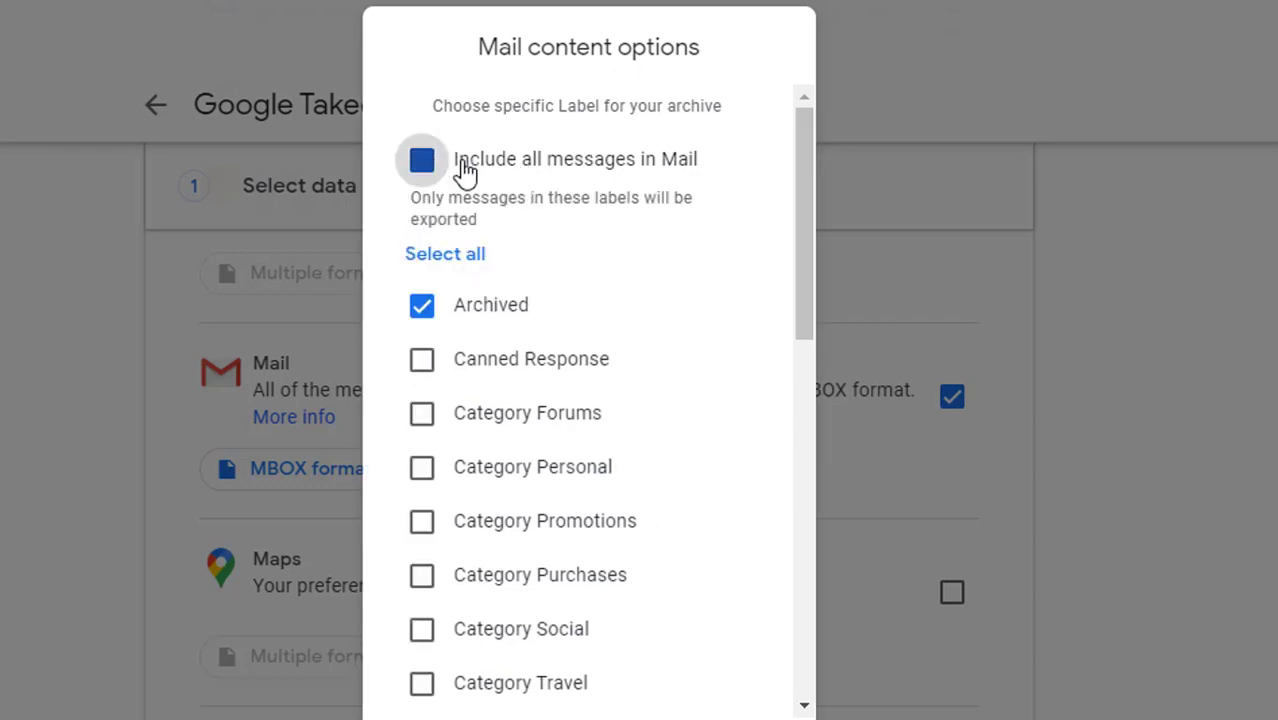
Untick the Archived and Drafts labels.
{"action": "left_click", "coordinate": [425, 312]}
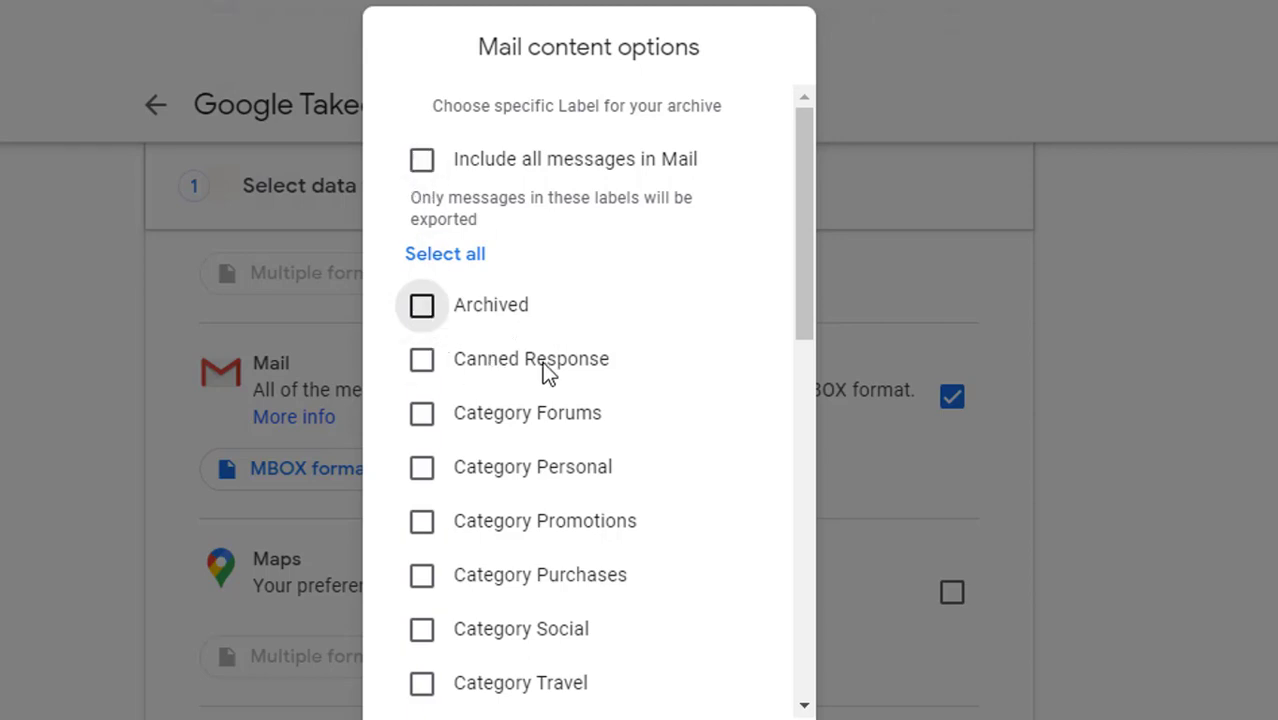
{"action": "scroll", "coordinate": [505, 391], "scroll_direction": "down", "scroll_amount": 1}
{"action": "scroll", "coordinate": [505, 391], "scroll_direction": "down", "scroll_amount": 6}
{"action": "scroll", "coordinate": [505, 391], "scroll_direction": "up", "scroll_amount": 3}
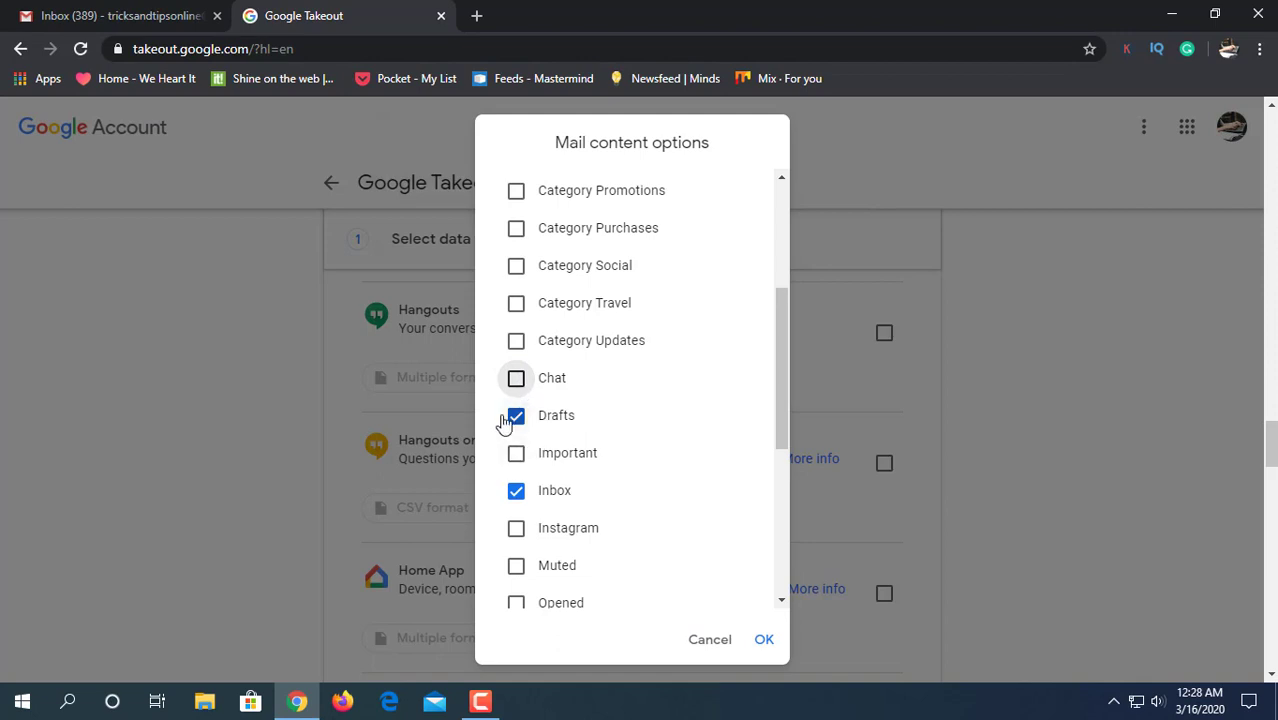
{"action": "left_click", "coordinate": [516, 420]}
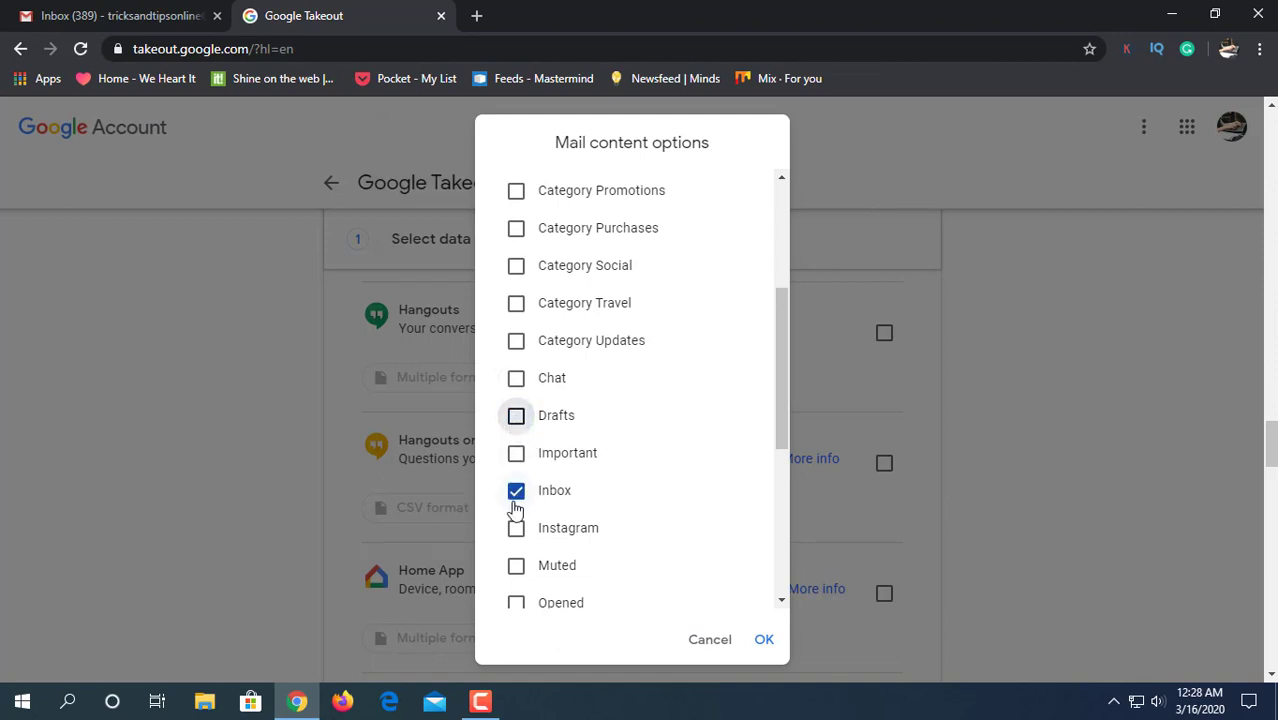
Switch to the Gmail inbox and look through its messages.
{"action": "left_click", "coordinate": [150, 14]}
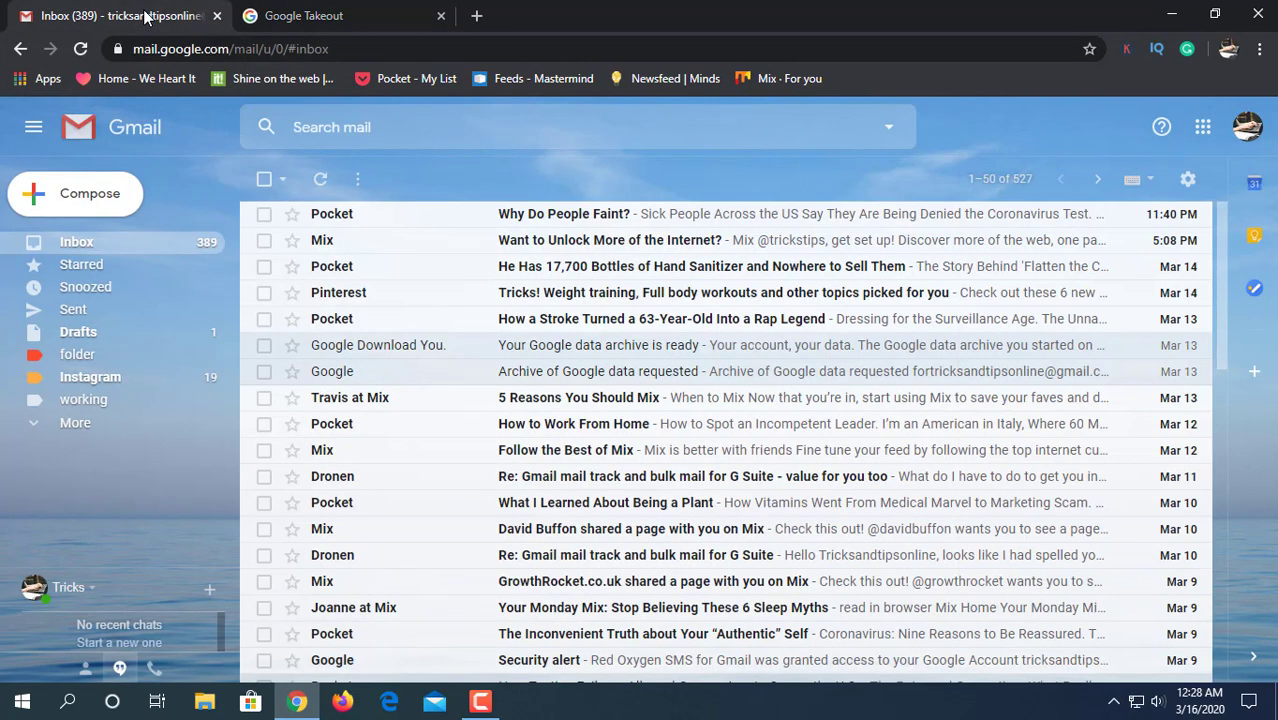
{"action": "scroll", "coordinate": [371, 563], "scroll_direction": "down", "scroll_amount": 7}
{"action": "scroll", "coordinate": [371, 563], "scroll_direction": "down", "scroll_amount": 3}
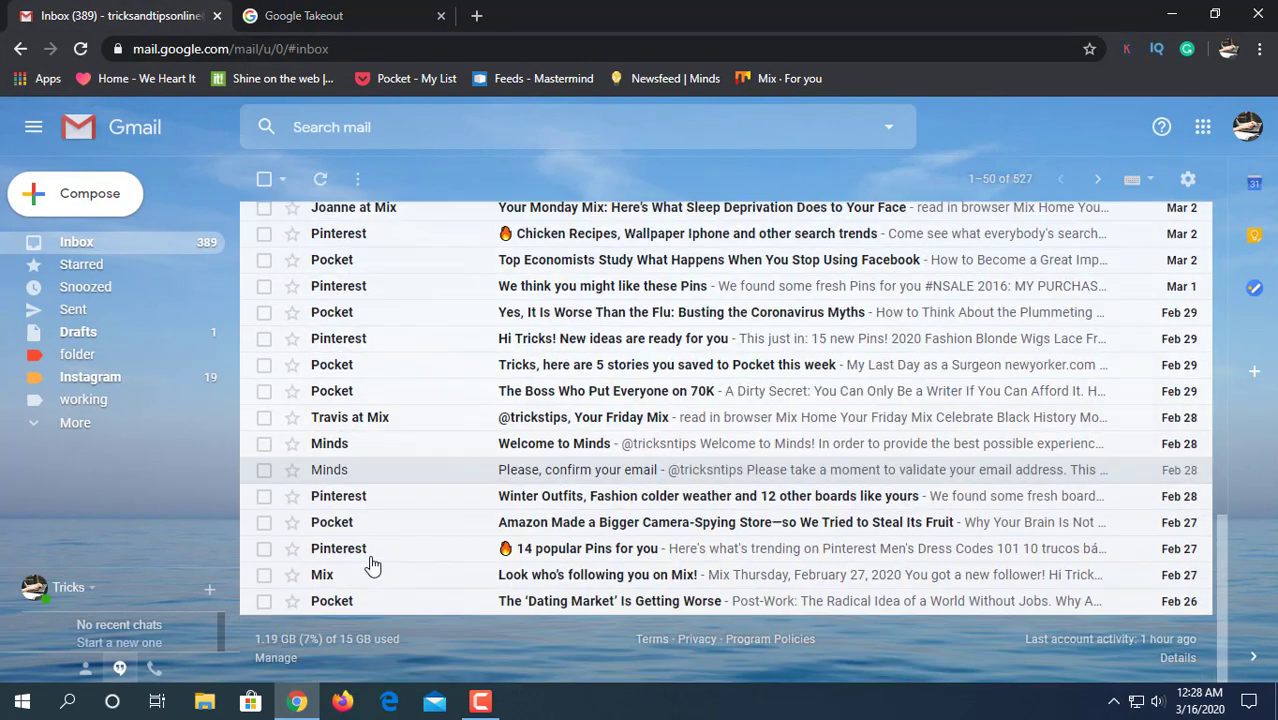
{"action": "scroll", "coordinate": [371, 563], "scroll_direction": "up", "scroll_amount": 7}
{"action": "scroll", "coordinate": [371, 563], "scroll_direction": "up", "scroll_amount": 3}
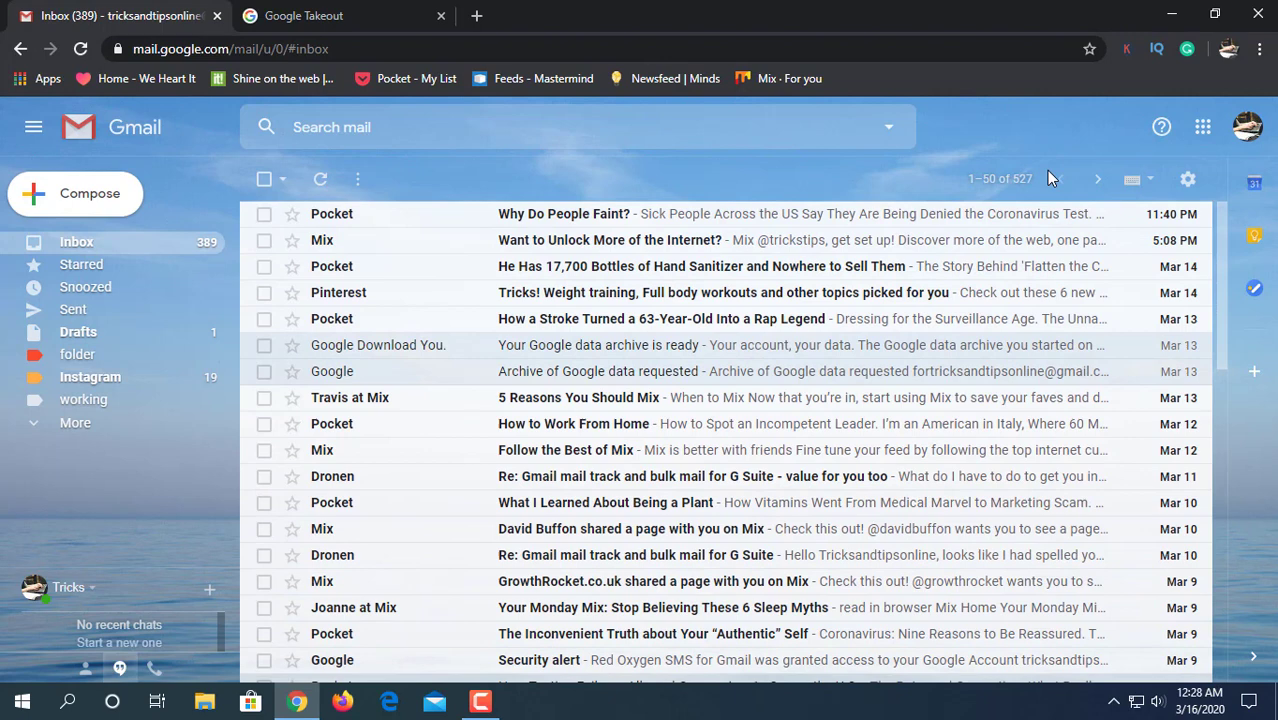
{"action": "left_click", "coordinate": [1037, 184]}
Back in Takeout's Mail label choices, untick the Inbox label.
{"action": "left_click", "coordinate": [401, 10]}
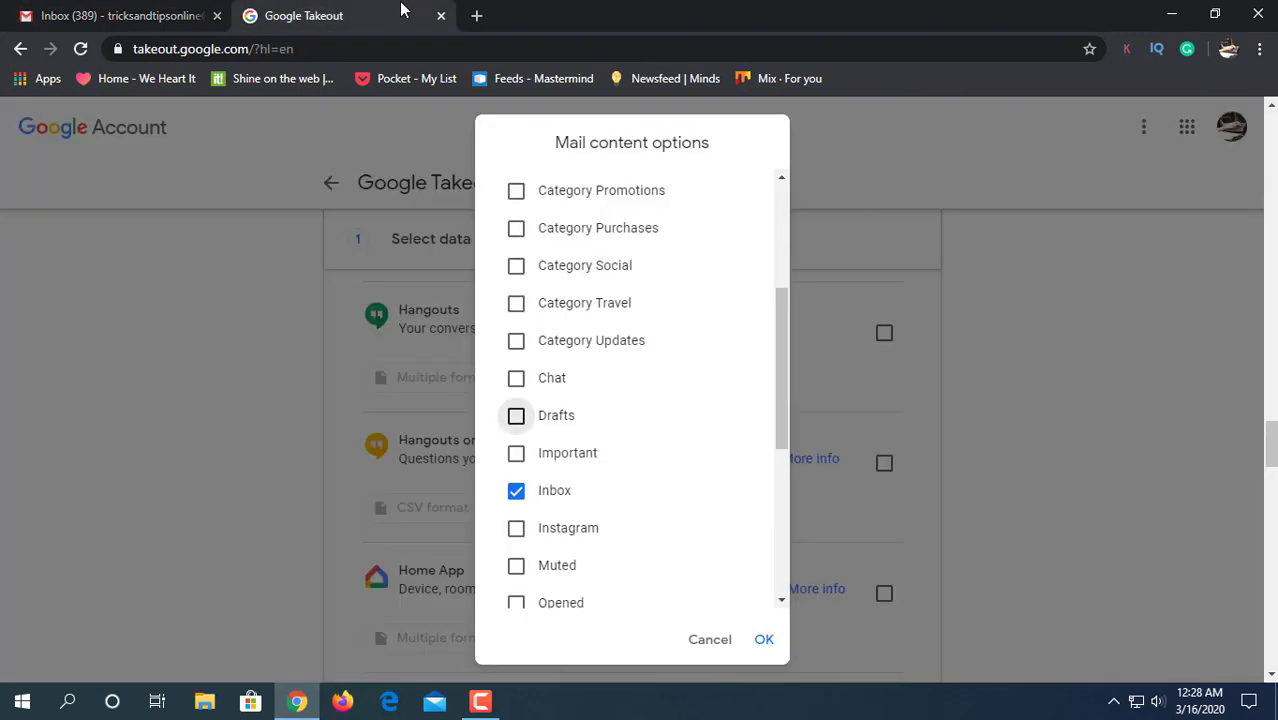
{"action": "left_click", "coordinate": [518, 494]}
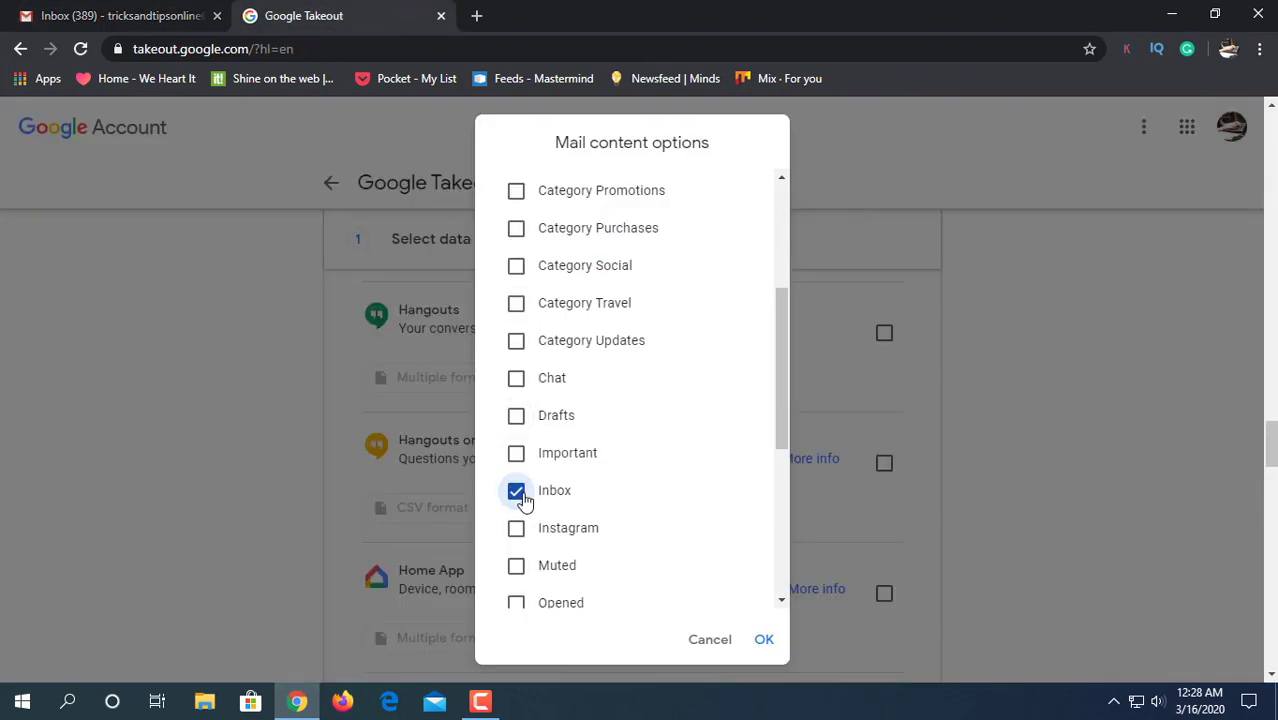
{"action": "left_click", "coordinate": [518, 494]}
{"action": "scroll", "coordinate": [566, 497], "scroll_direction": "down", "scroll_amount": 3}
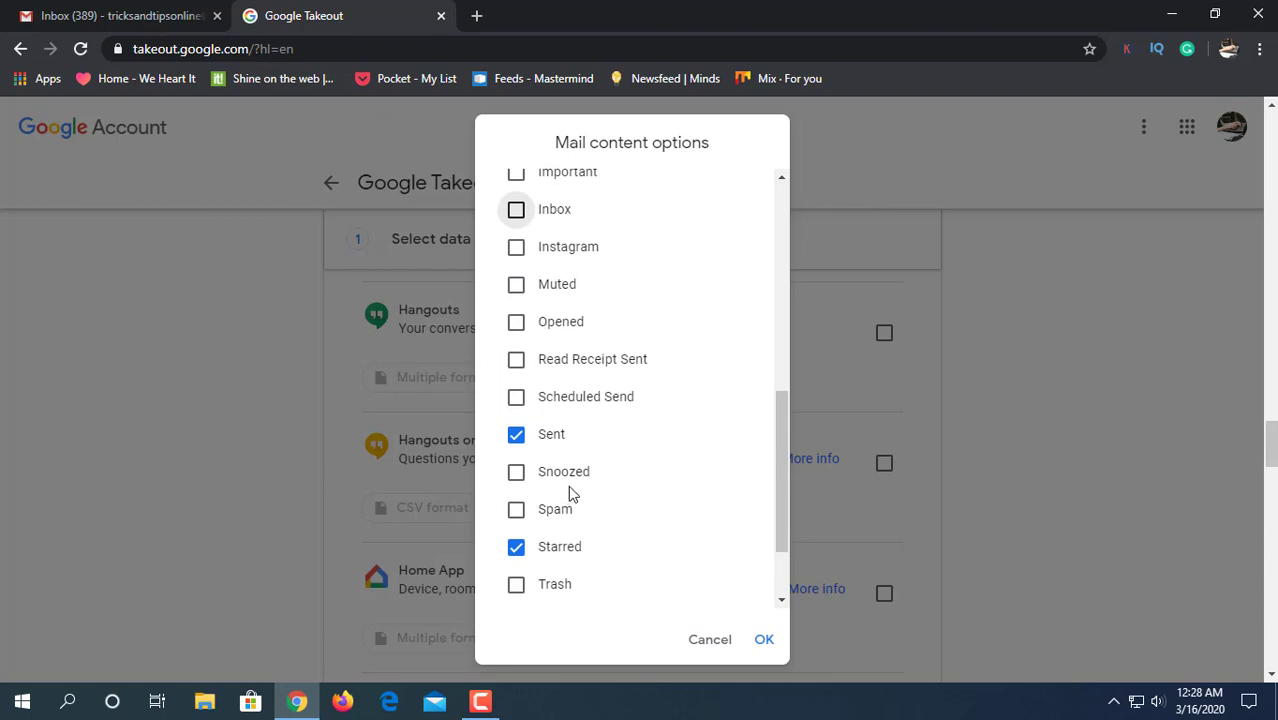
{"action": "scroll", "coordinate": [570, 492], "scroll_direction": "up", "scroll_amount": 2}
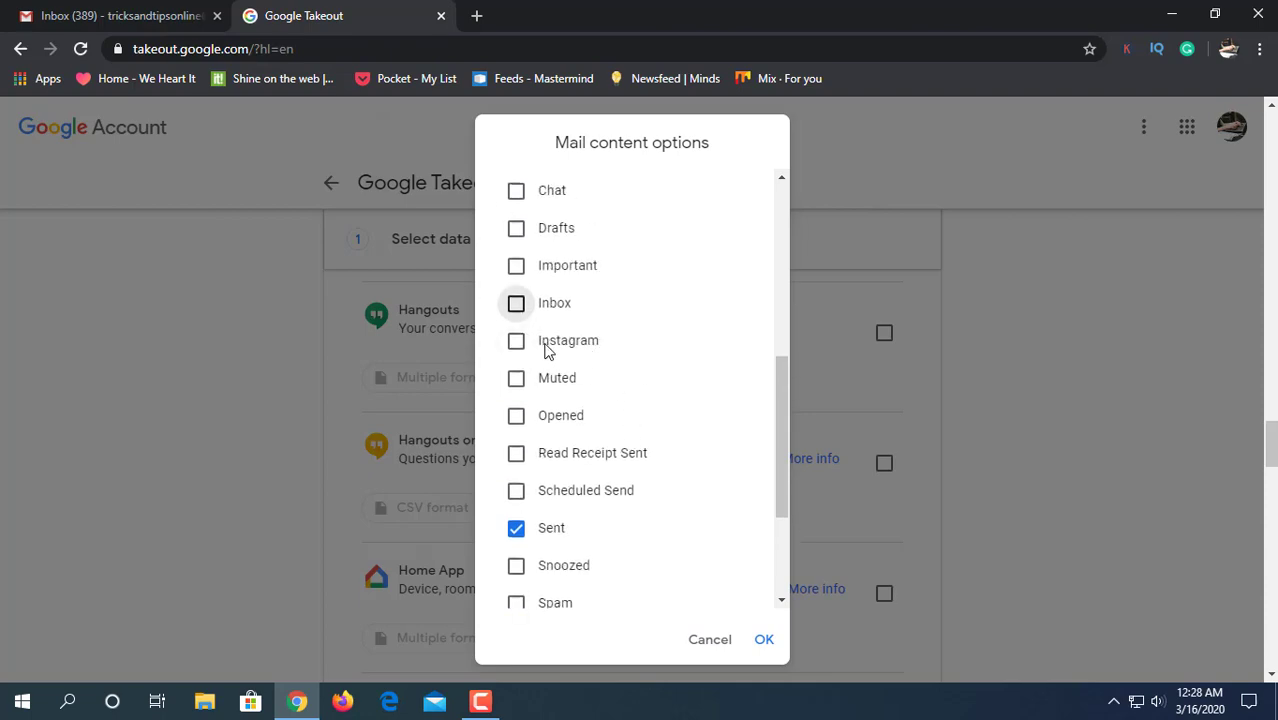
Expand Gmail's full label list to find Instagram, then return to Takeout's label choices.
{"action": "left_click", "coordinate": [66, 10]}
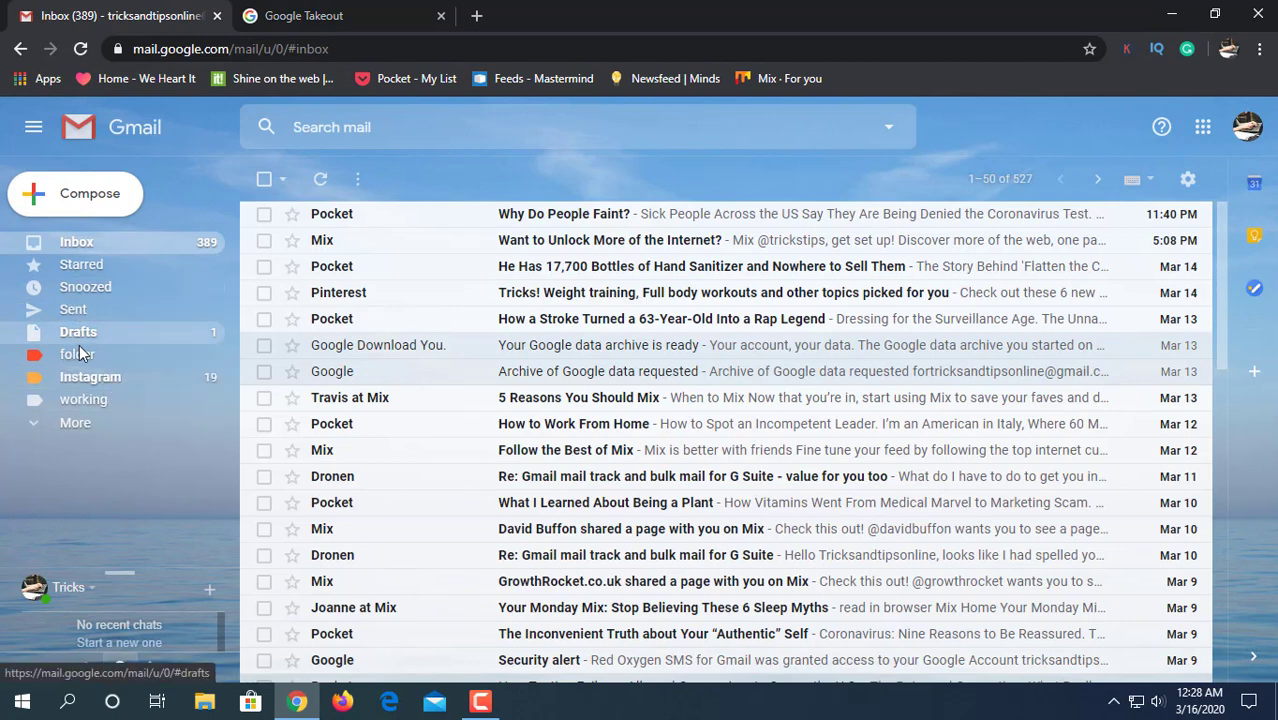
{"action": "left_click", "coordinate": [80, 421]}
{"action": "scroll", "coordinate": [95, 405], "scroll_direction": "down", "scroll_amount": 3}
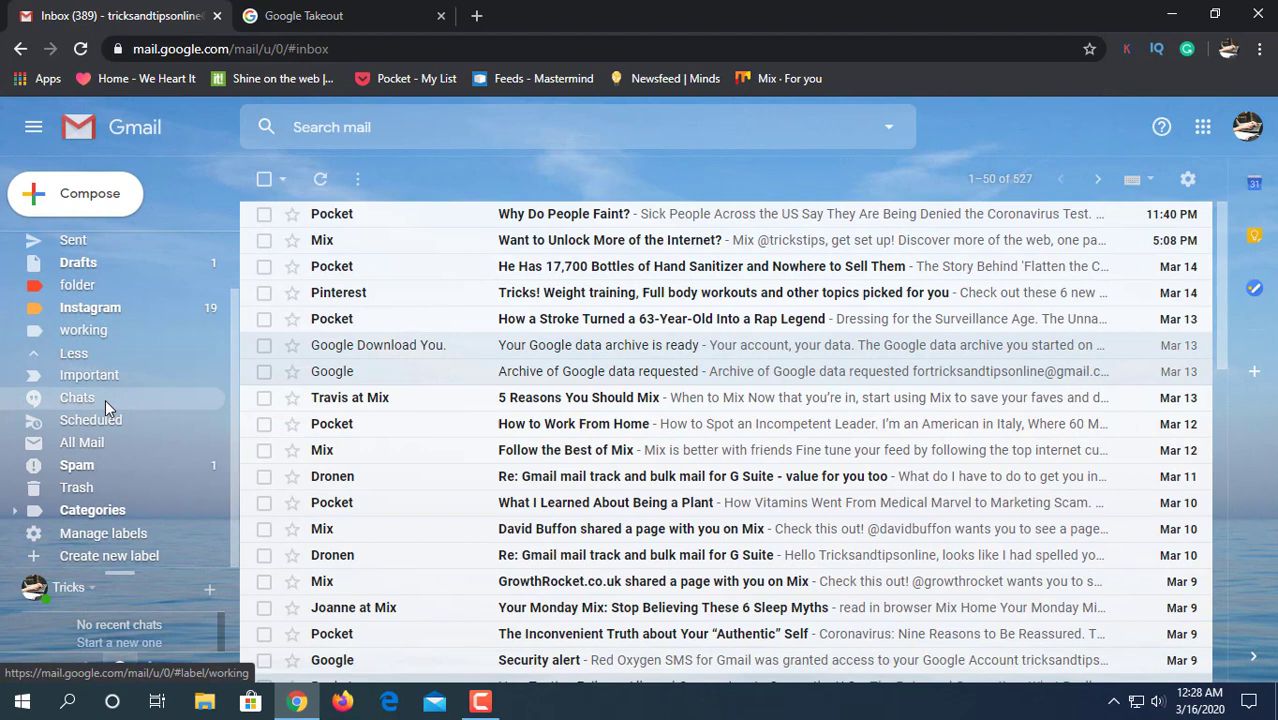
{"action": "scroll", "coordinate": [105, 399], "scroll_direction": "up", "scroll_amount": 3}
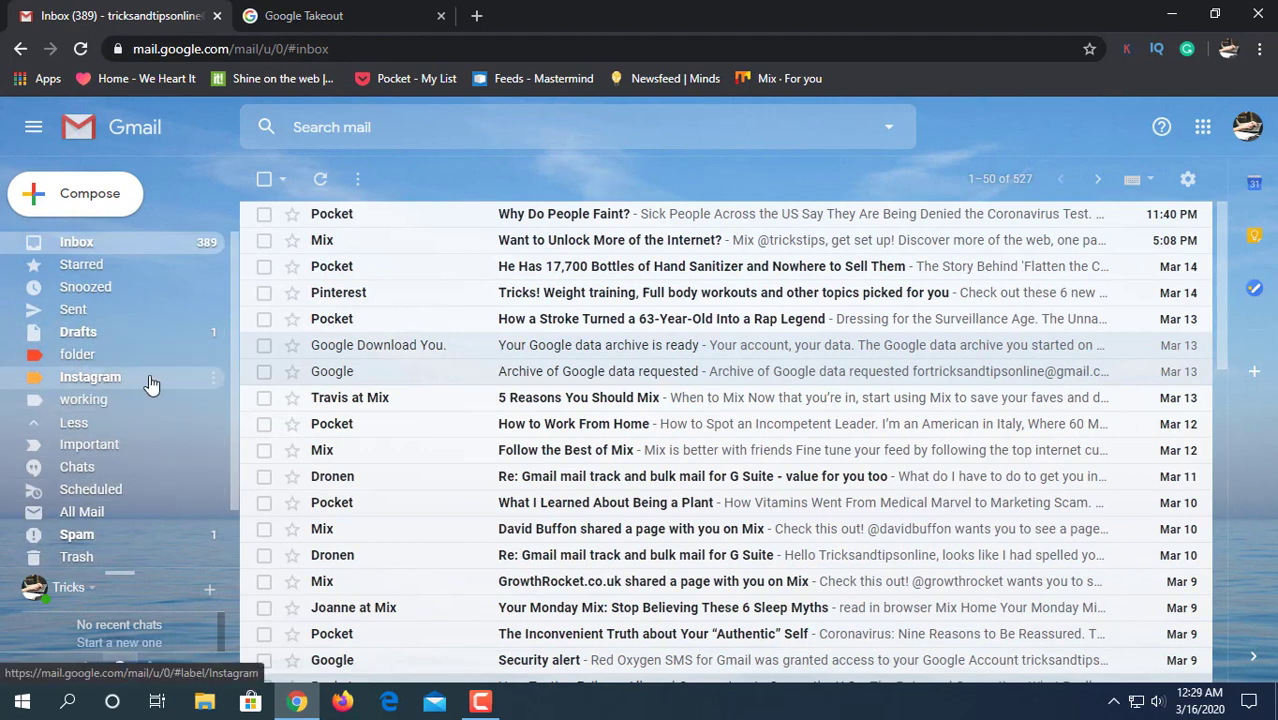
{"action": "left_click", "coordinate": [370, 16]}
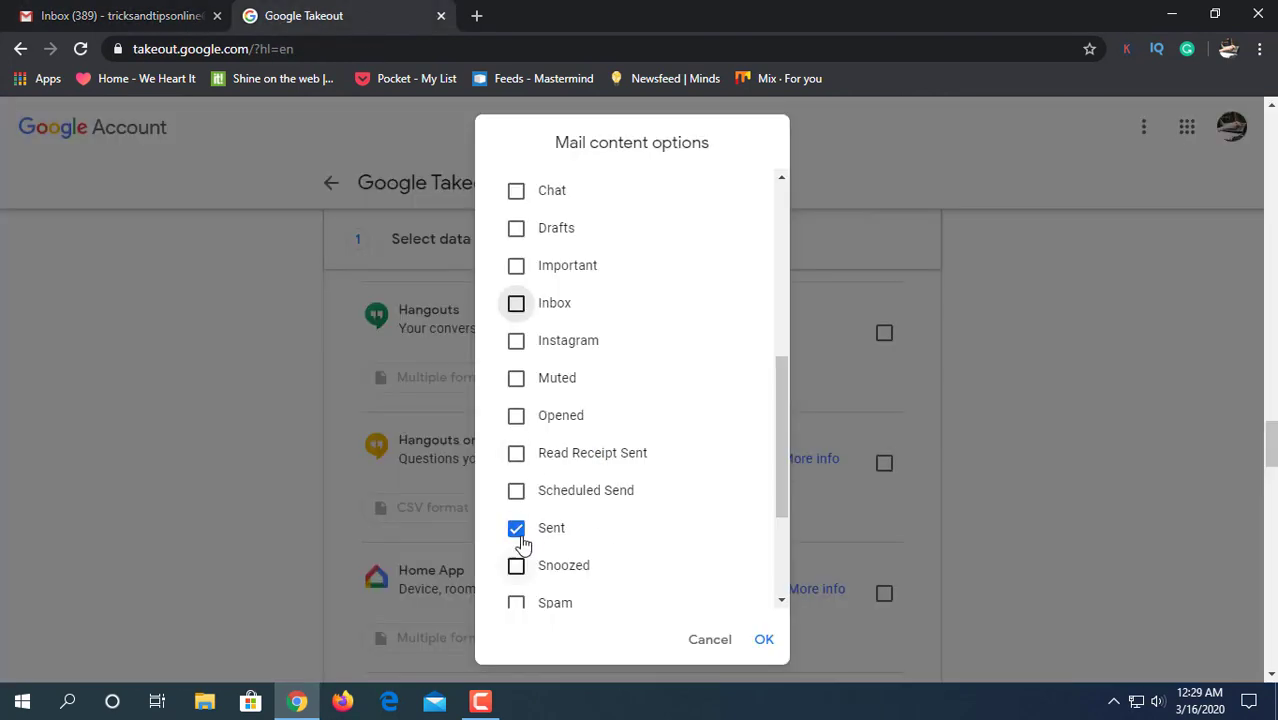
{"action": "left_click", "coordinate": [92, 10]}
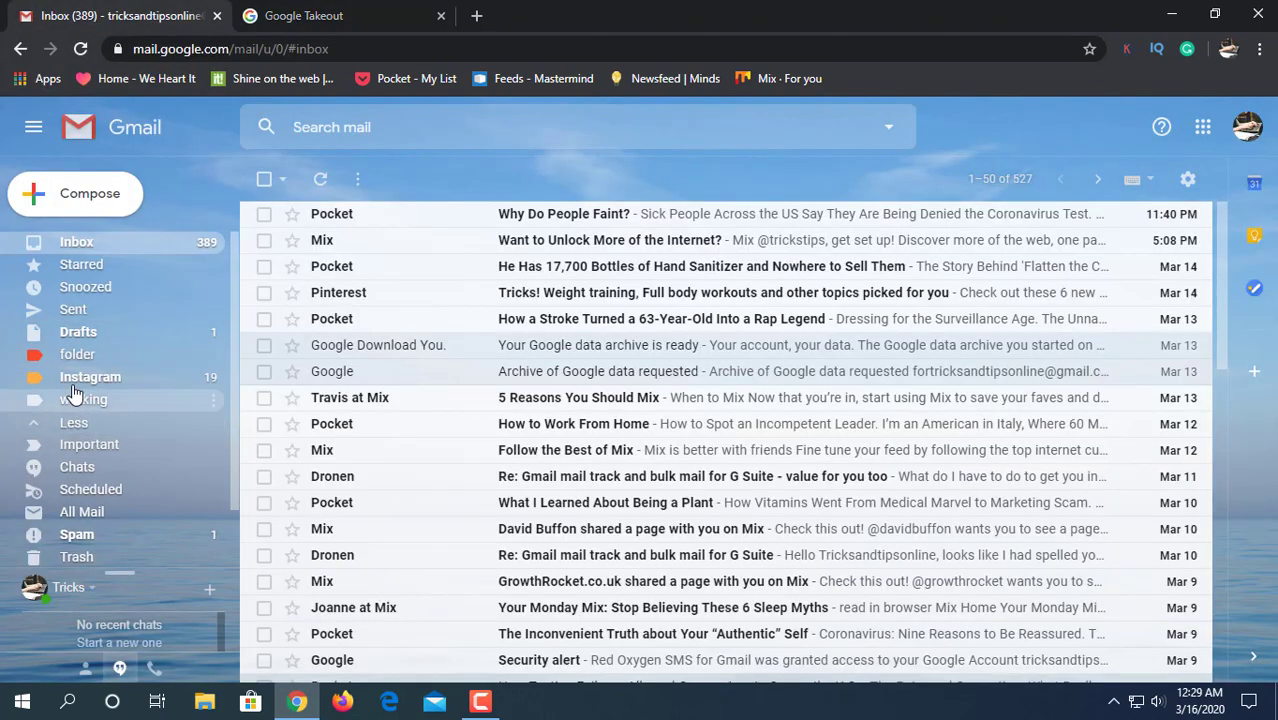
{"action": "left_click", "coordinate": [329, 10]}
Untick Sent and Starred, tick Instagram, and confirm the single-label selection with OK.
{"action": "left_click", "coordinate": [516, 530]}
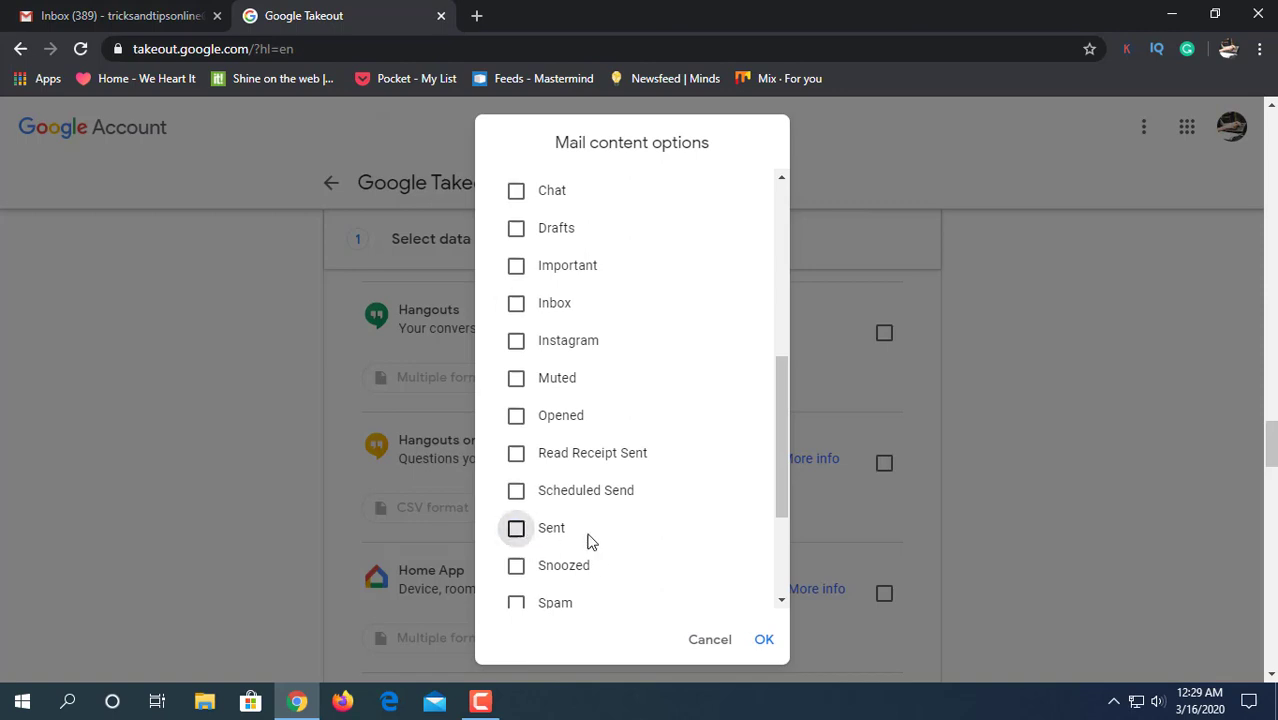
{"action": "scroll", "coordinate": [573, 513], "scroll_direction": "down", "scroll_amount": 1}
{"action": "scroll", "coordinate": [576, 513], "scroll_direction": "down", "scroll_amount": 1}
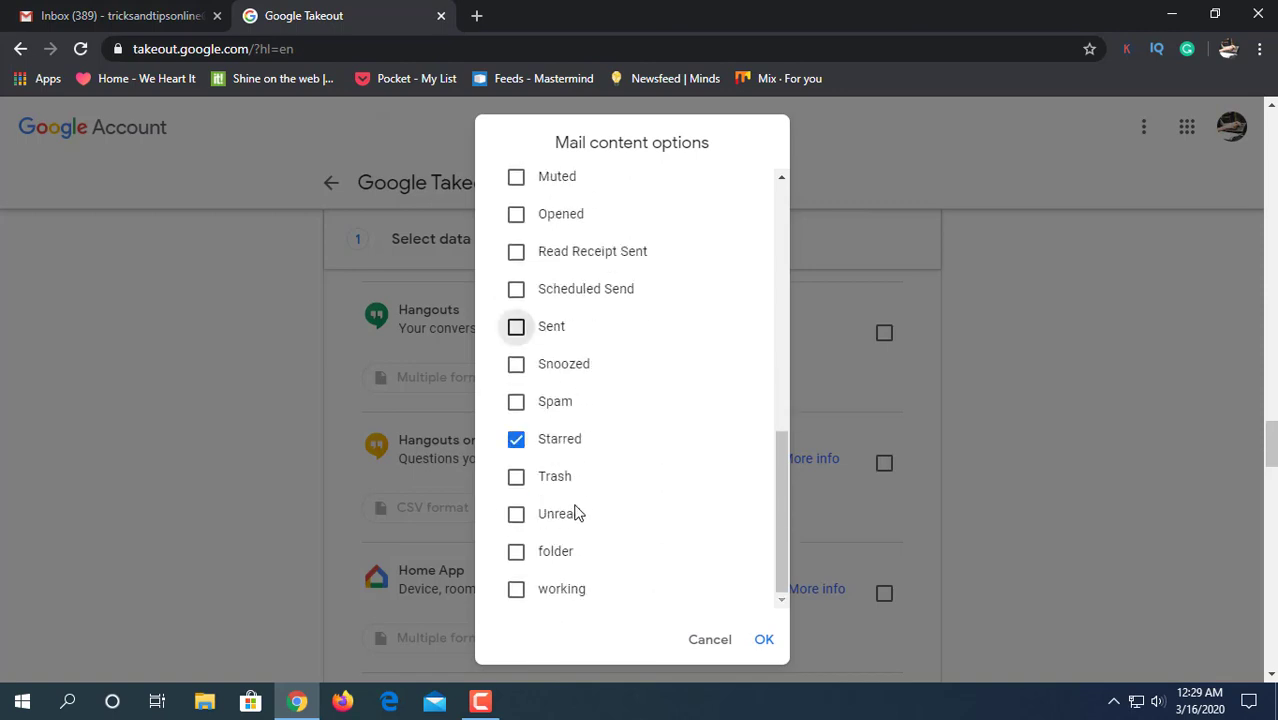
{"action": "left_click", "coordinate": [516, 440]}
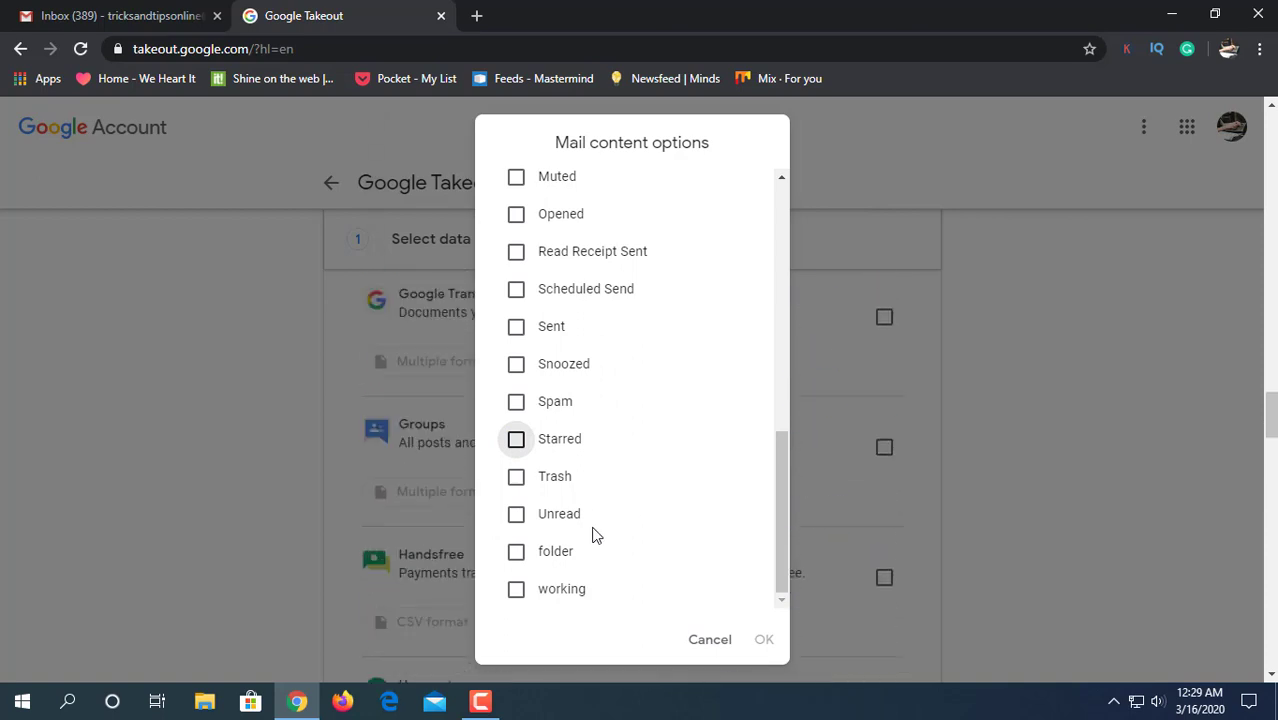
{"action": "scroll", "coordinate": [537, 370], "scroll_direction": "up", "scroll_amount": 1}
{"action": "scroll", "coordinate": [560, 400], "scroll_direction": "up", "scroll_amount": 3}
{"action": "scroll", "coordinate": [571, 408], "scroll_direction": "down", "scroll_amount": 1}
{"action": "scroll", "coordinate": [600, 430], "scroll_direction": "up", "scroll_amount": 1}
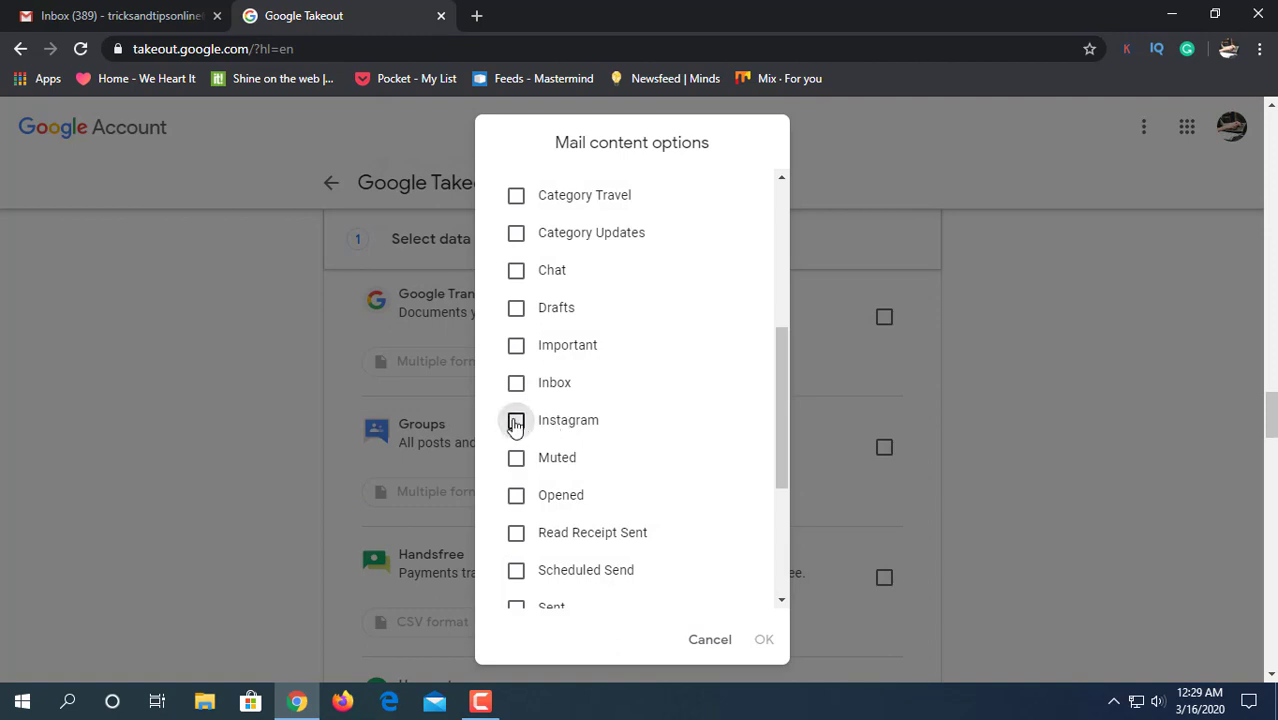
{"action": "left_click", "coordinate": [516, 421]}
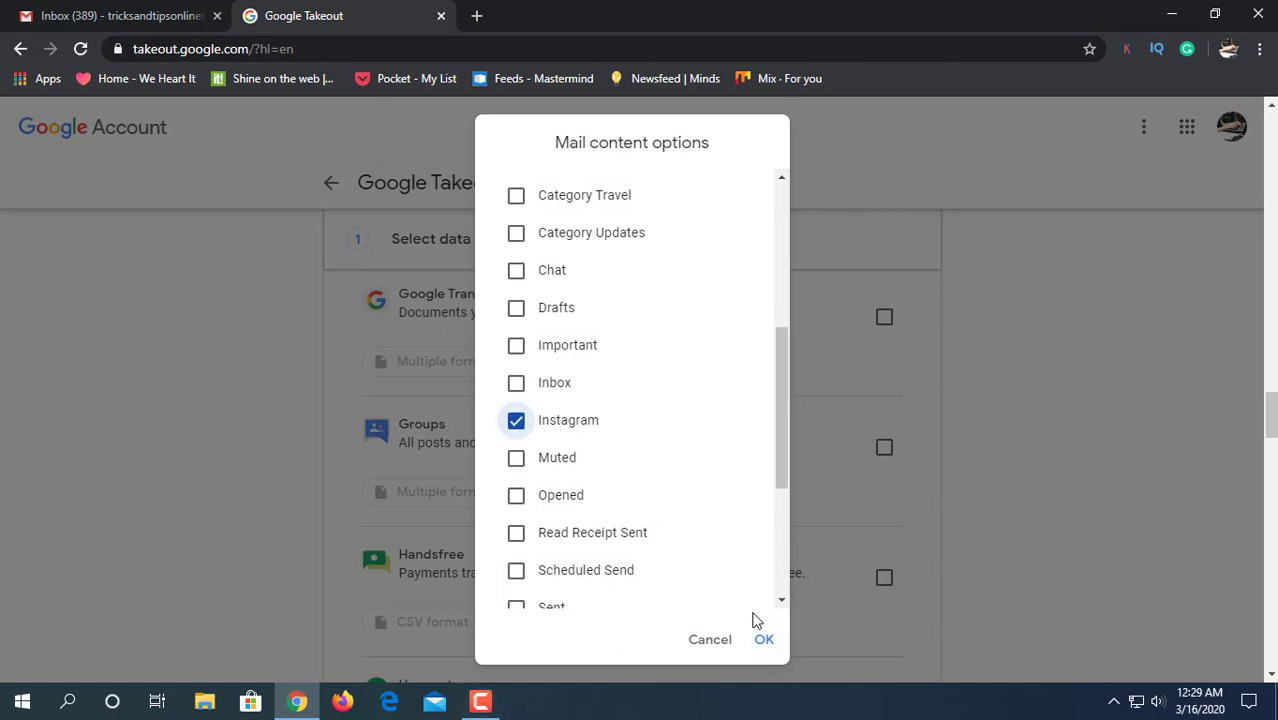
{"action": "left_click", "coordinate": [764, 641]}
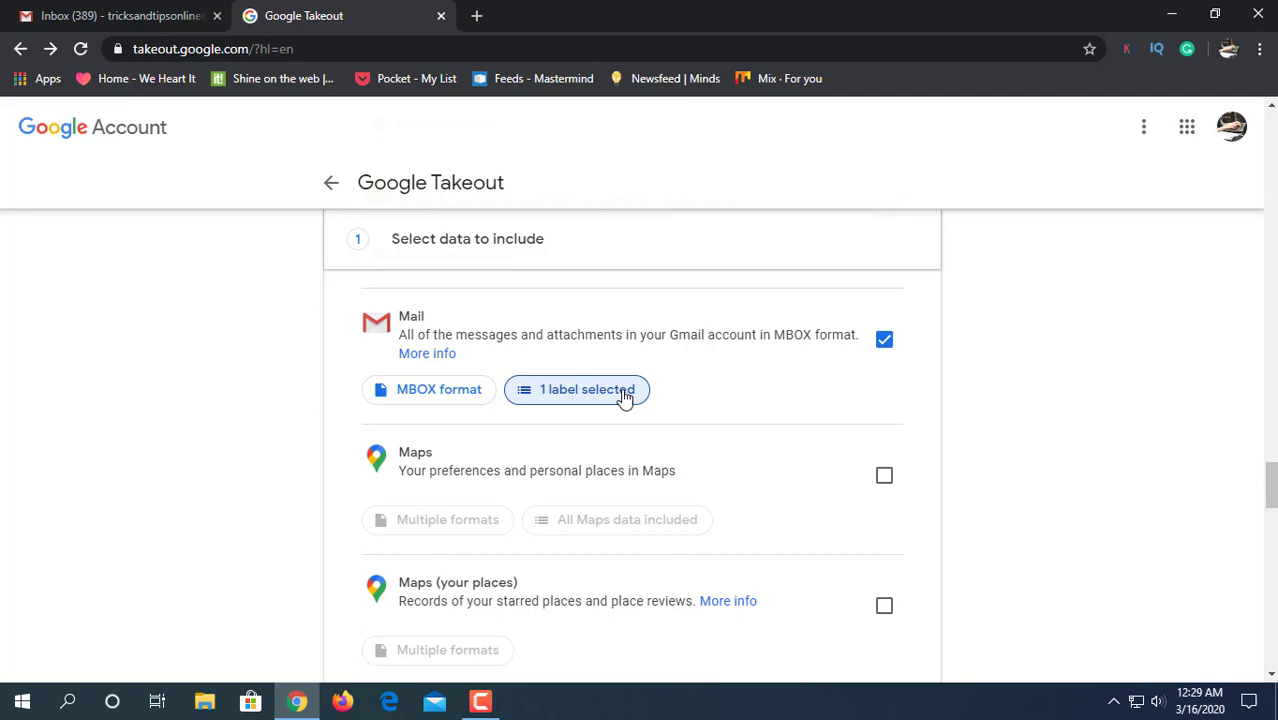
Advance Takeout to the file type and delivery step.
{"action": "scroll", "coordinate": [698, 428], "scroll_direction": "down", "scroll_amount": 10}
{"action": "scroll", "coordinate": [707, 456], "scroll_direction": "down", "scroll_amount": 10}
{"action": "scroll", "coordinate": [707, 462], "scroll_direction": "down", "scroll_amount": 5}
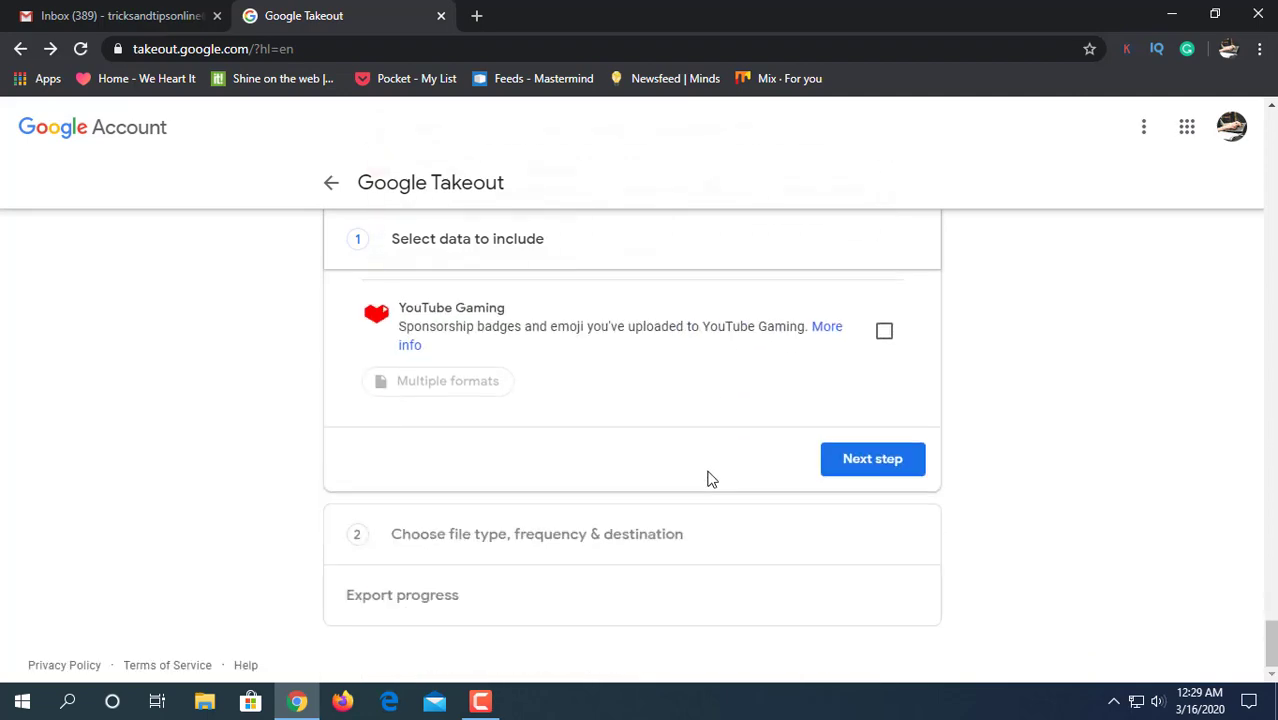
{"action": "left_click", "coordinate": [900, 466]}
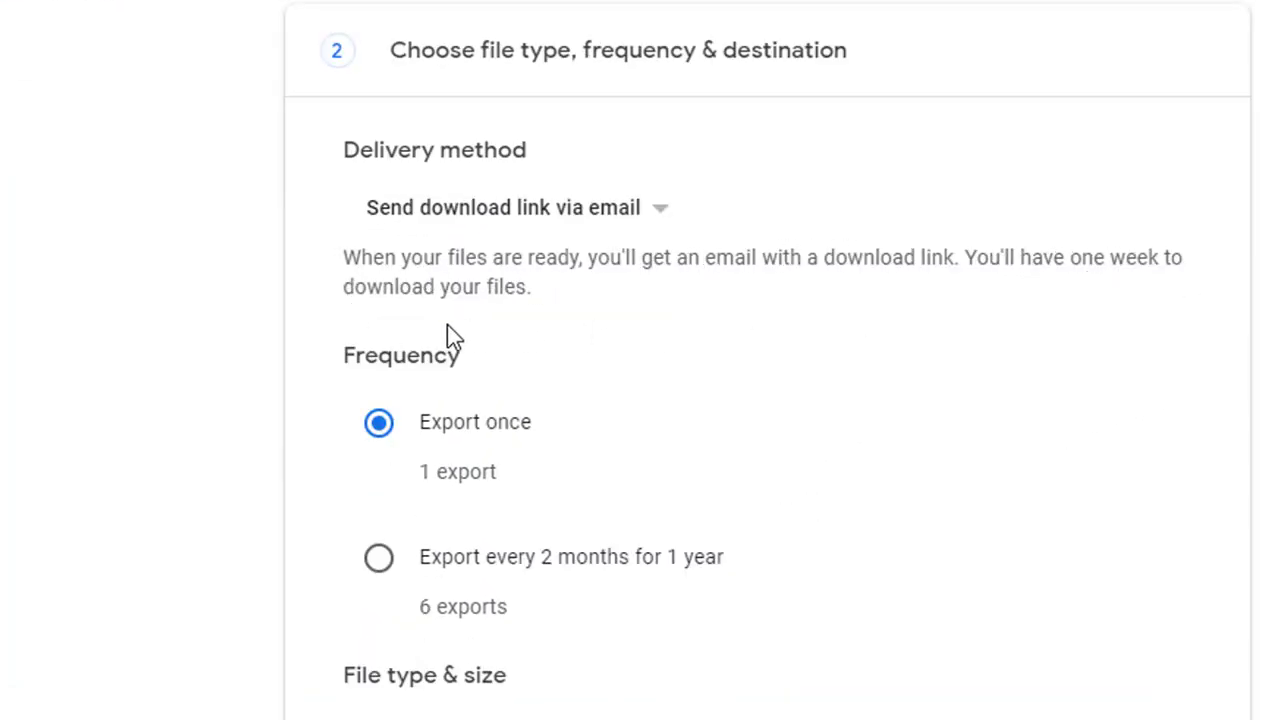
Create a one-time export as a .zip with 2 GB file size.
{"action": "scroll", "coordinate": [234, 417], "scroll_direction": "down", "scroll_amount": 3}
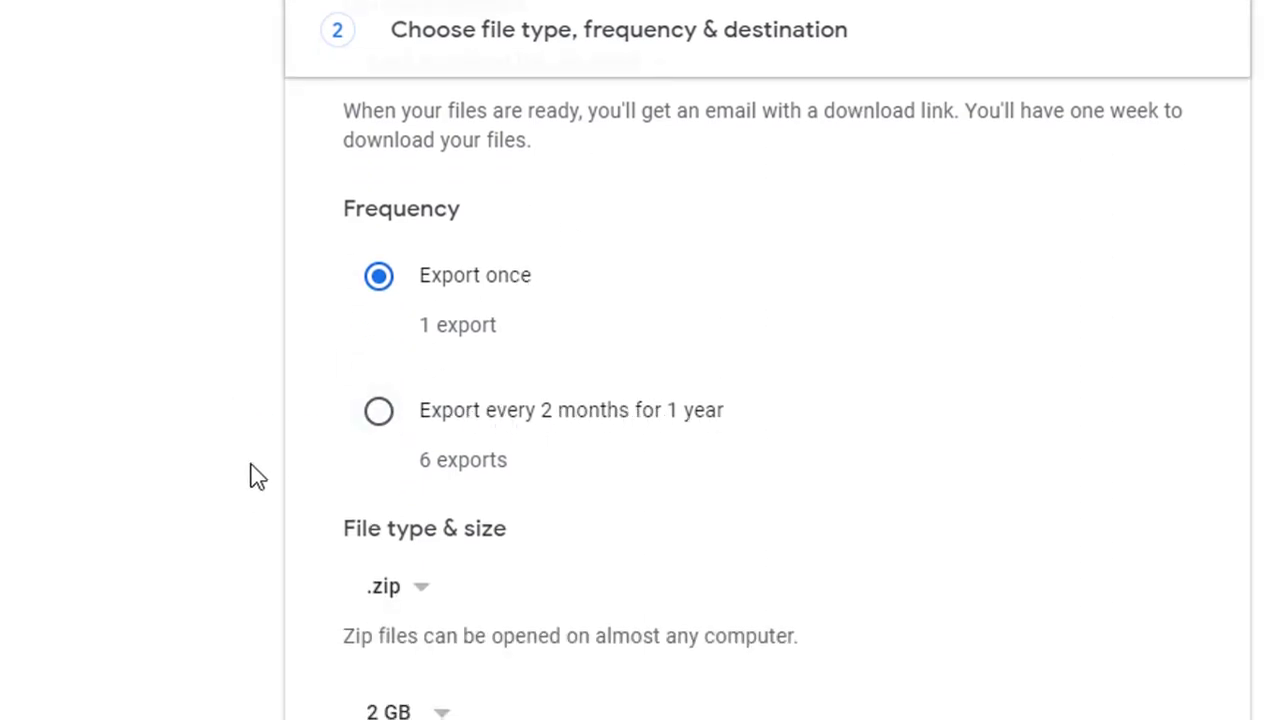
{"action": "scroll", "coordinate": [300, 460], "scroll_direction": "down", "scroll_amount": 6}
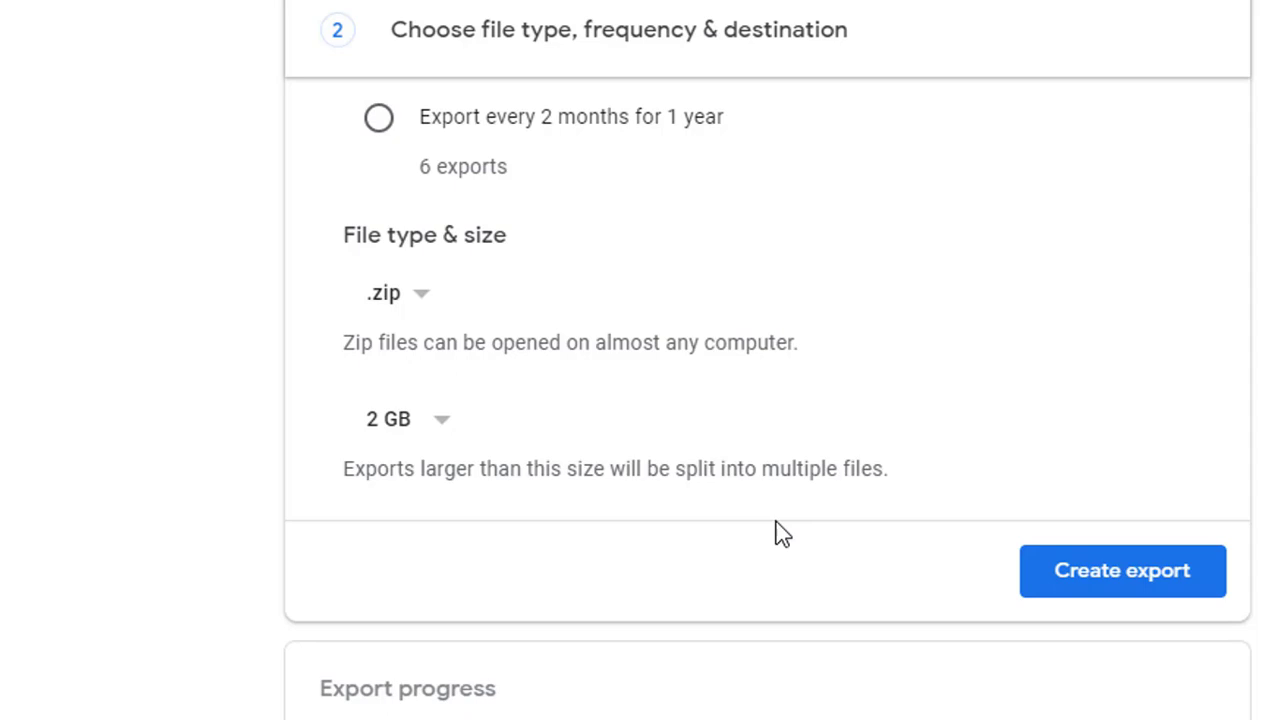
{"action": "scroll", "coordinate": [699, 577], "scroll_direction": "down", "scroll_amount": 2}
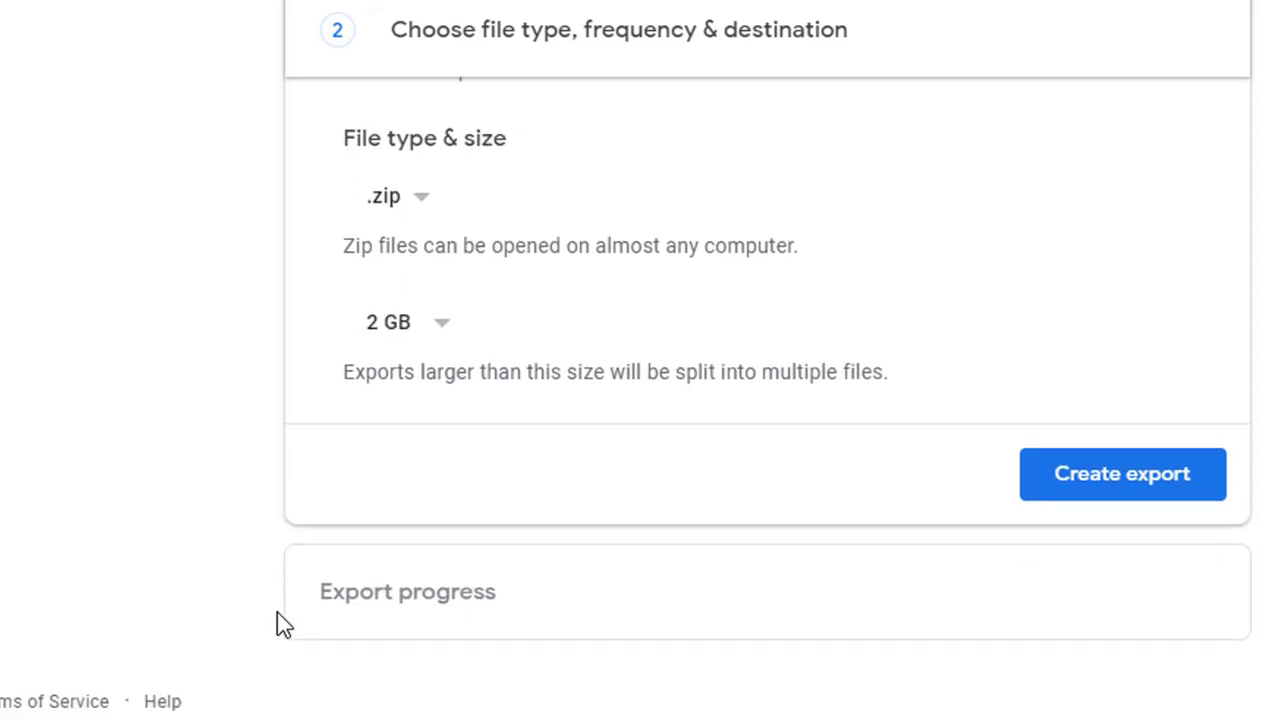
{"action": "left_click", "coordinate": [1122, 488]}
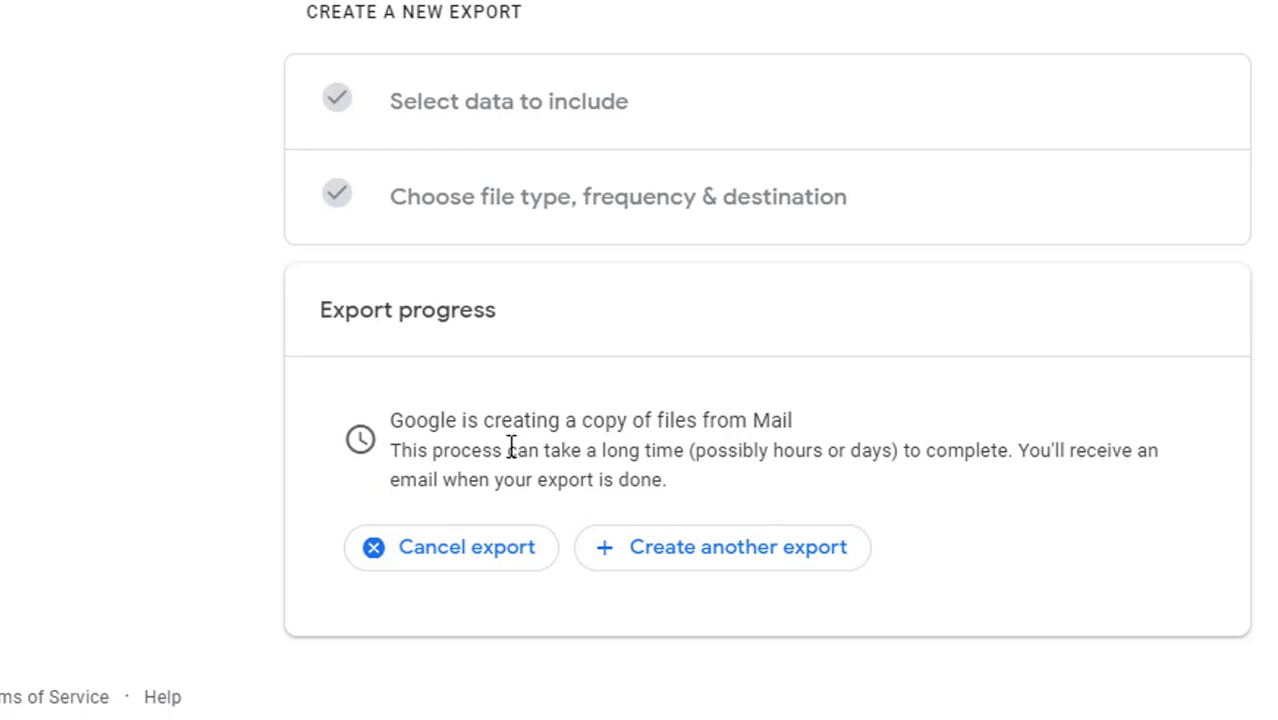
{"action": "double_click", "coordinate": [665, 450]}
{"action": "left_click_drag", "start_coordinate": [594, 452], "coordinate": [598, 455]}
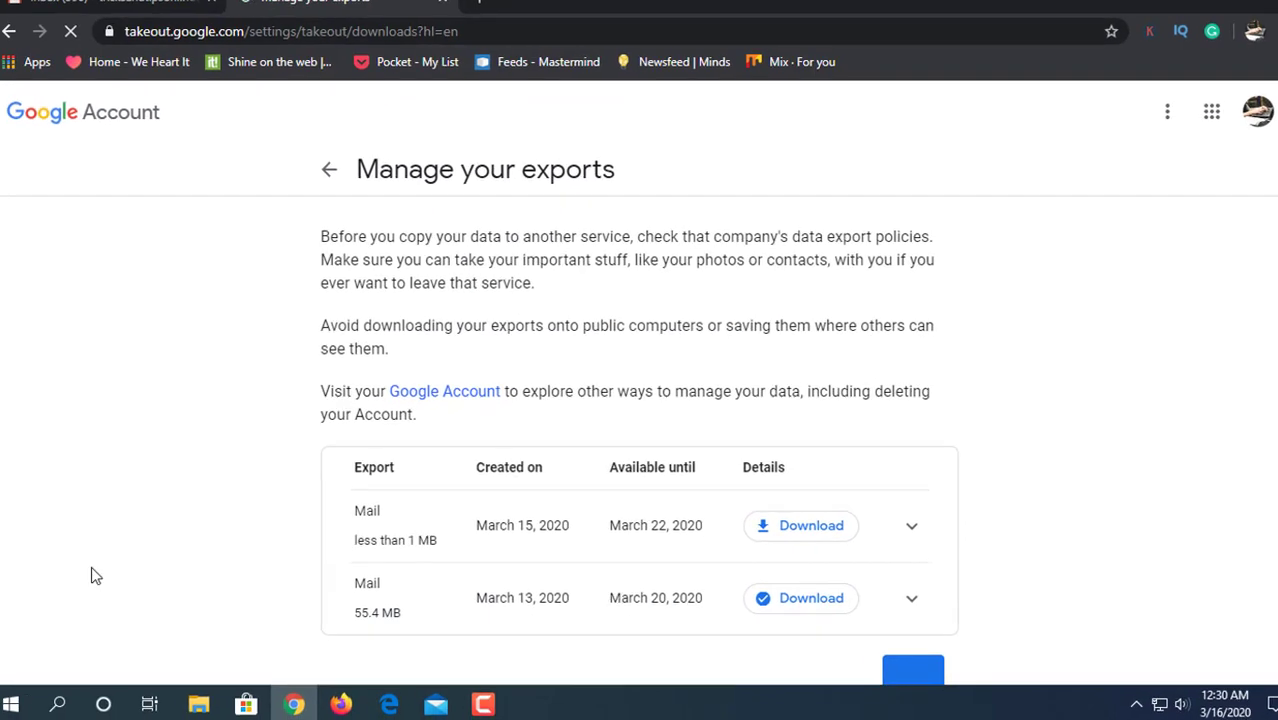
{"action": "left_click", "coordinate": [47, 20]}
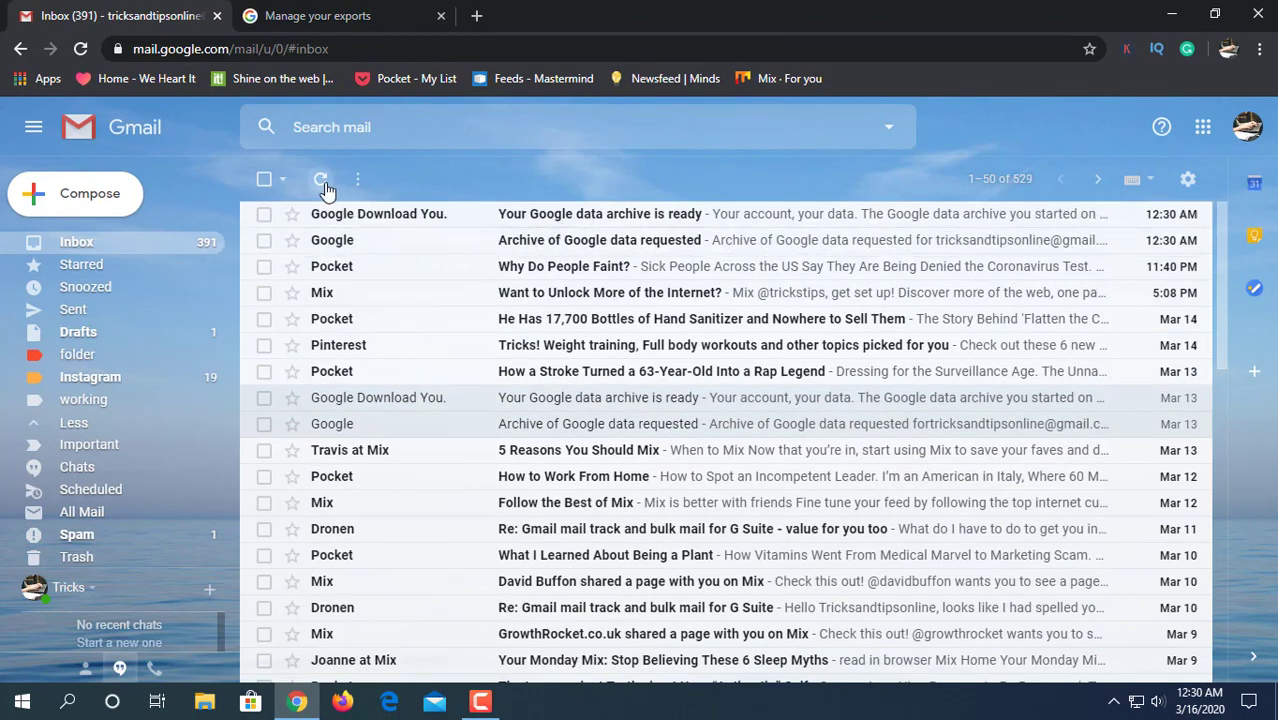
{"action": "left_click", "coordinate": [533, 224]}
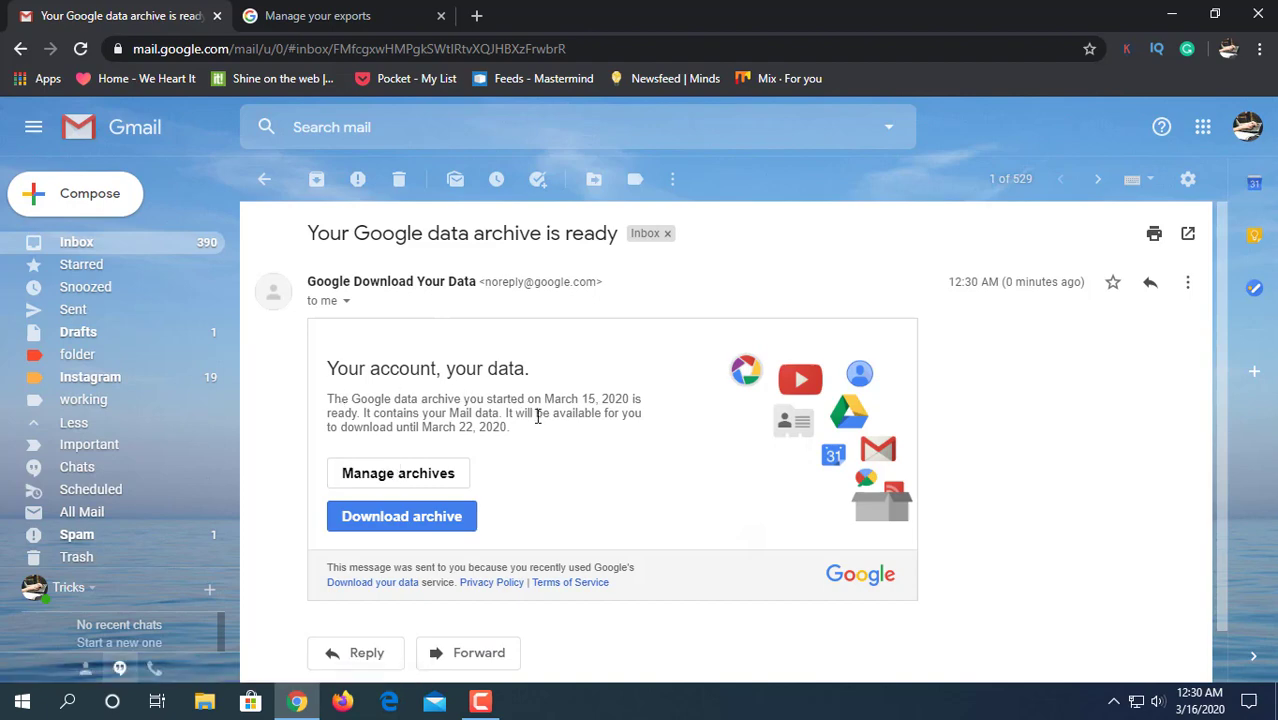
{"action": "left_click", "coordinate": [264, 179]}
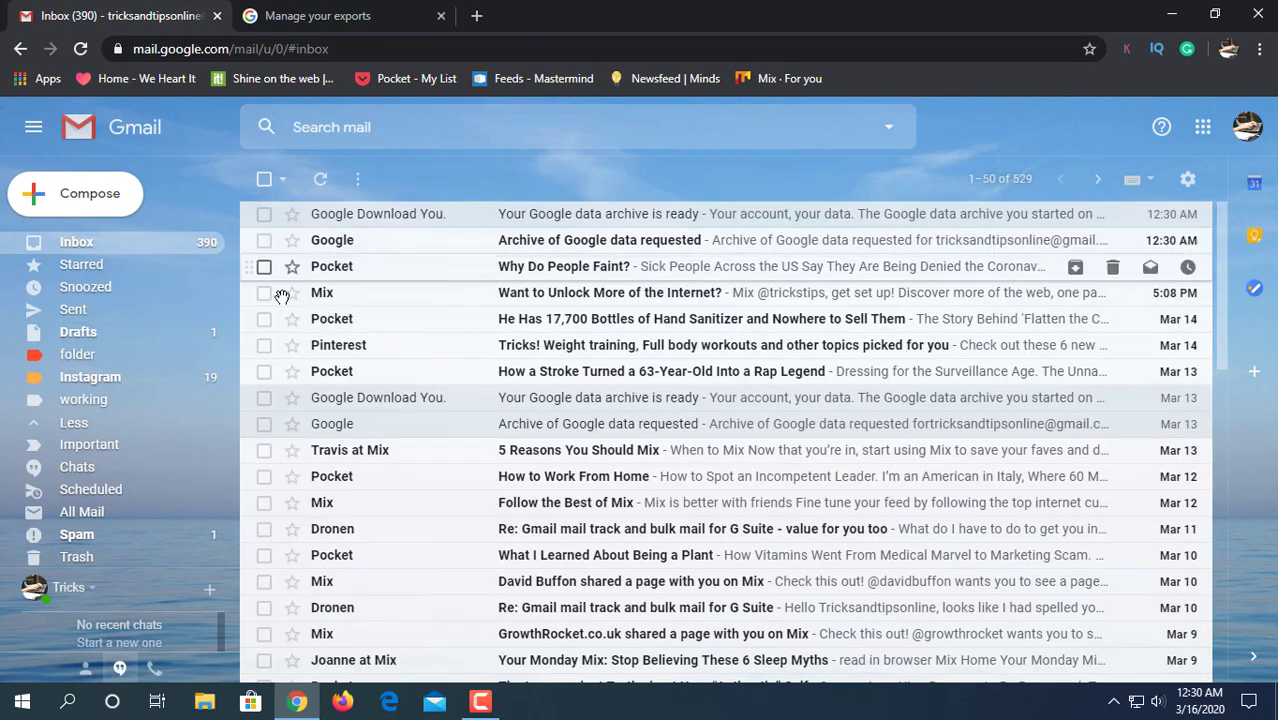
{"action": "left_click", "coordinate": [325, 15]}
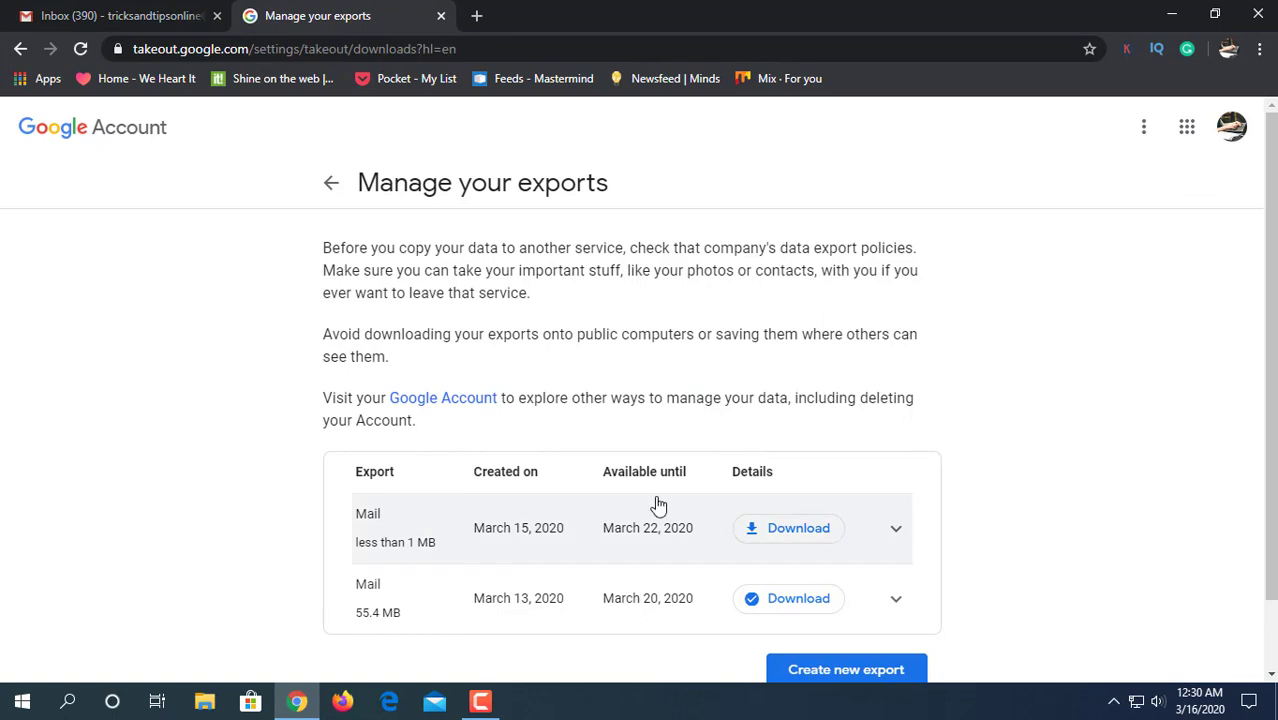
Download the March 15, 2020 Mail export and open the downloaded zip's options.
{"action": "scroll", "coordinate": [312, 520], "scroll_direction": "down", "scroll_amount": 1}
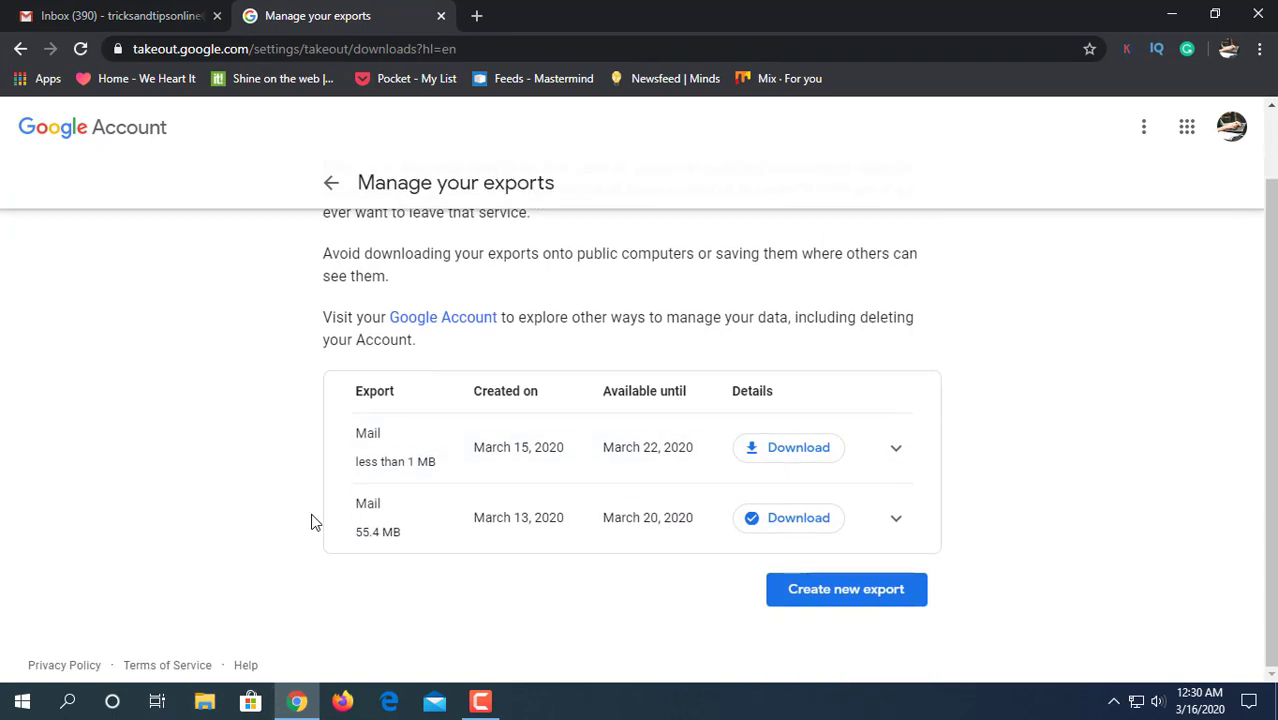
{"action": "left_click", "coordinate": [787, 452]}
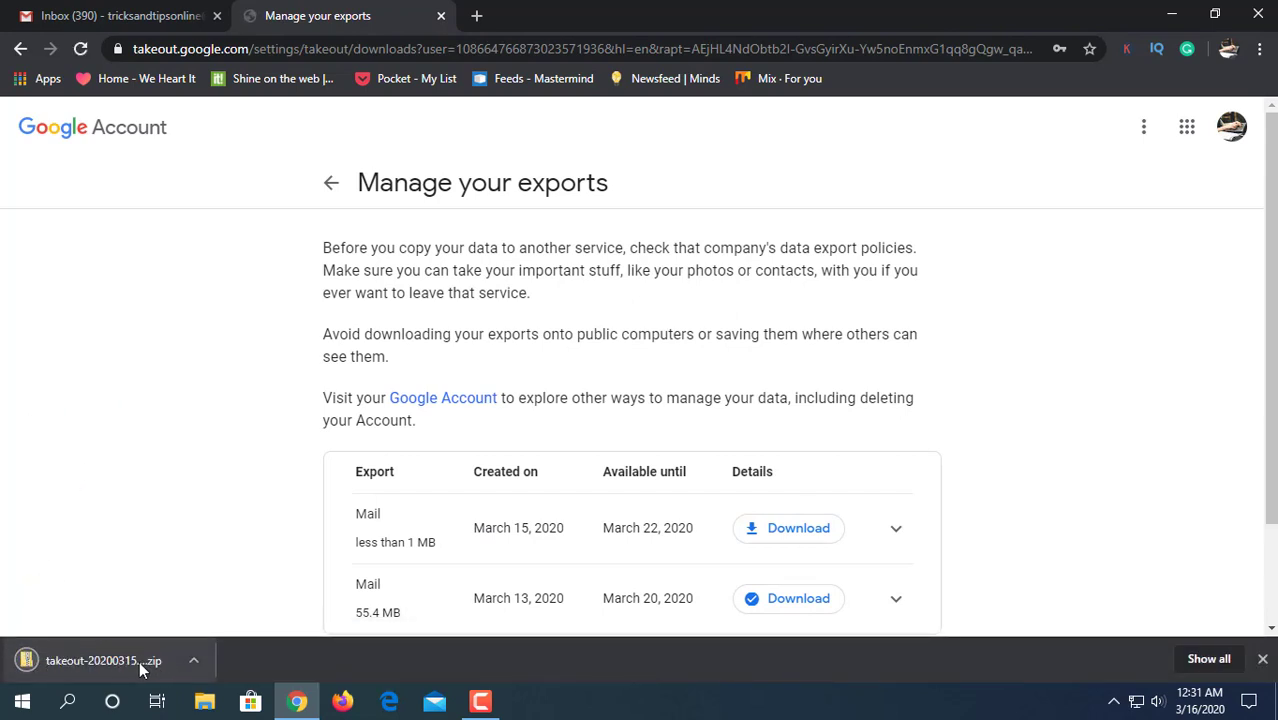
{"action": "left_click", "coordinate": [193, 662]}
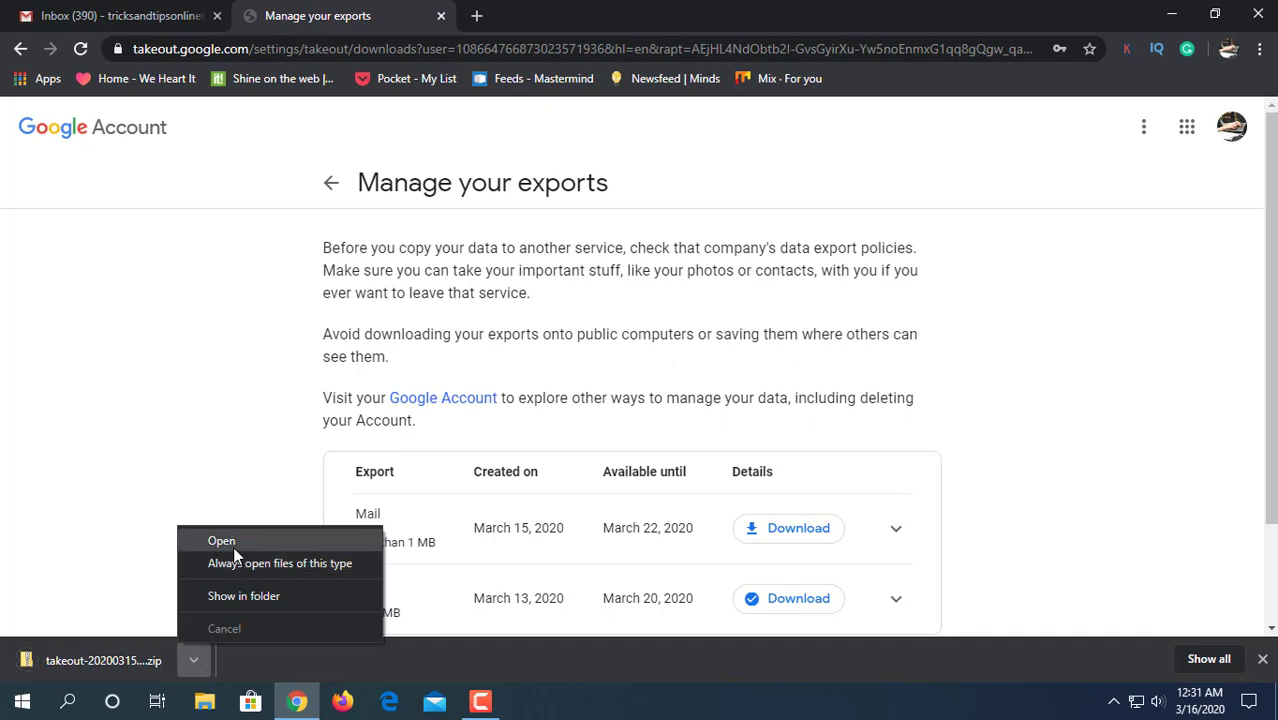
Browse the downloaded Takeout zip to Takeout > Mail, confirm Instagram.mbox is there, then close Explorer.
{"action": "left_click", "coordinate": [238, 596]}
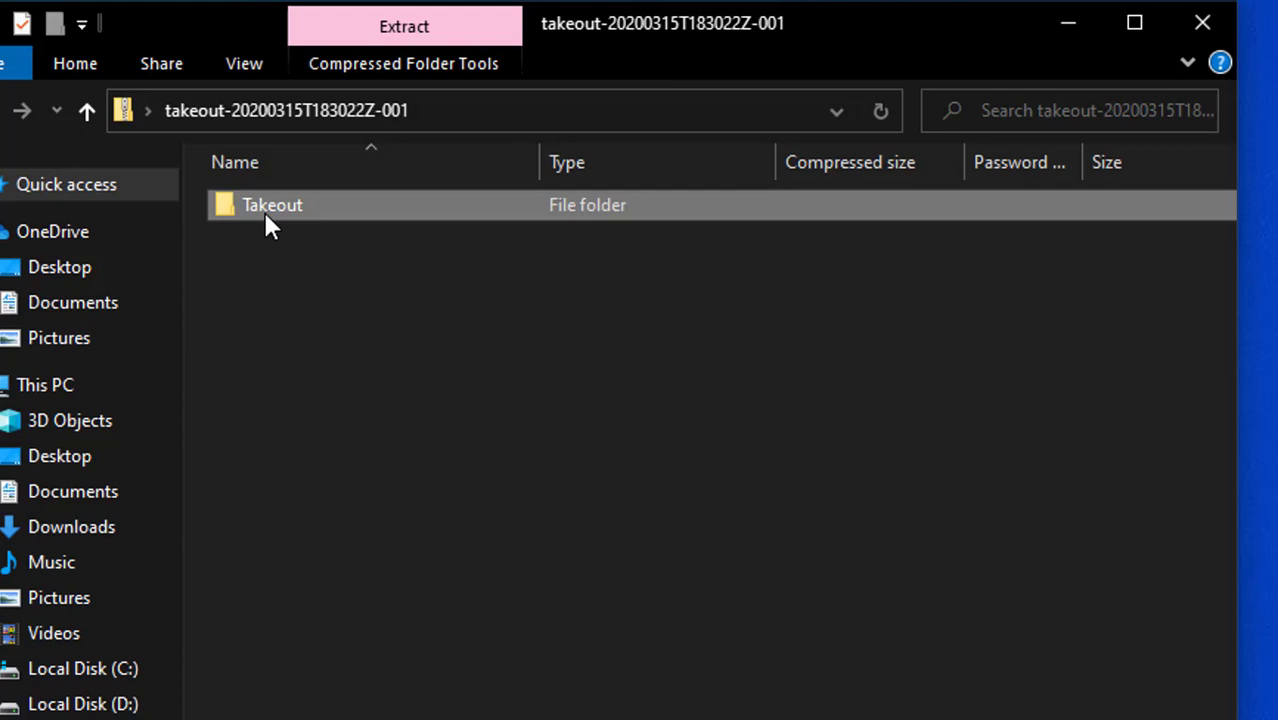
{"action": "double_click", "coordinate": [264, 211]}
{"action": "double_click", "coordinate": [255, 212]}
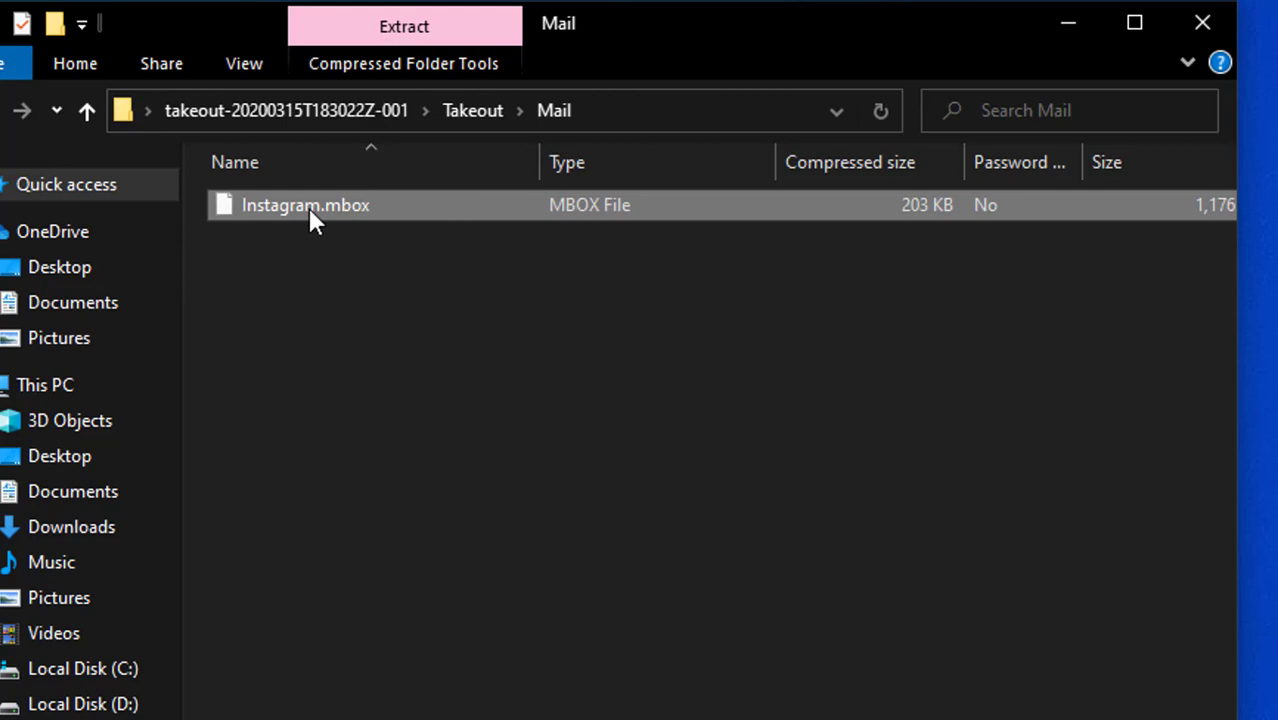
{"action": "double_click", "coordinate": [372, 205]}
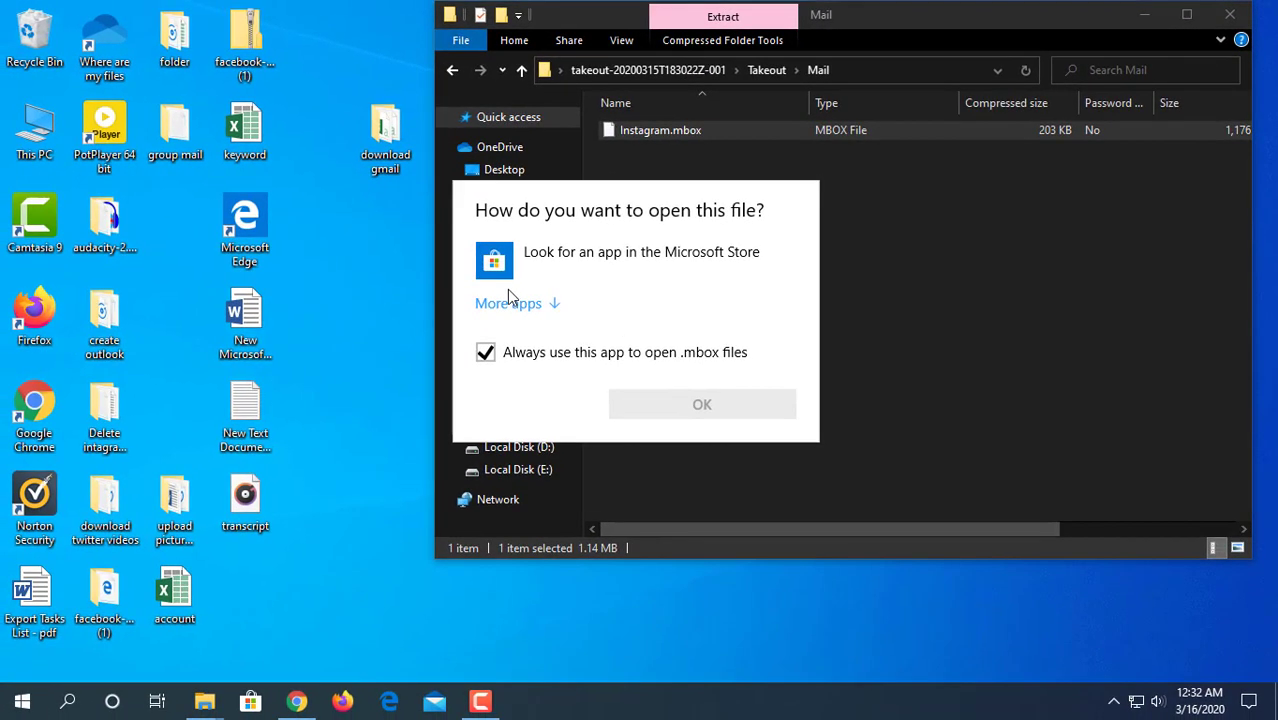
{"action": "left_click", "coordinate": [1072, 294]}
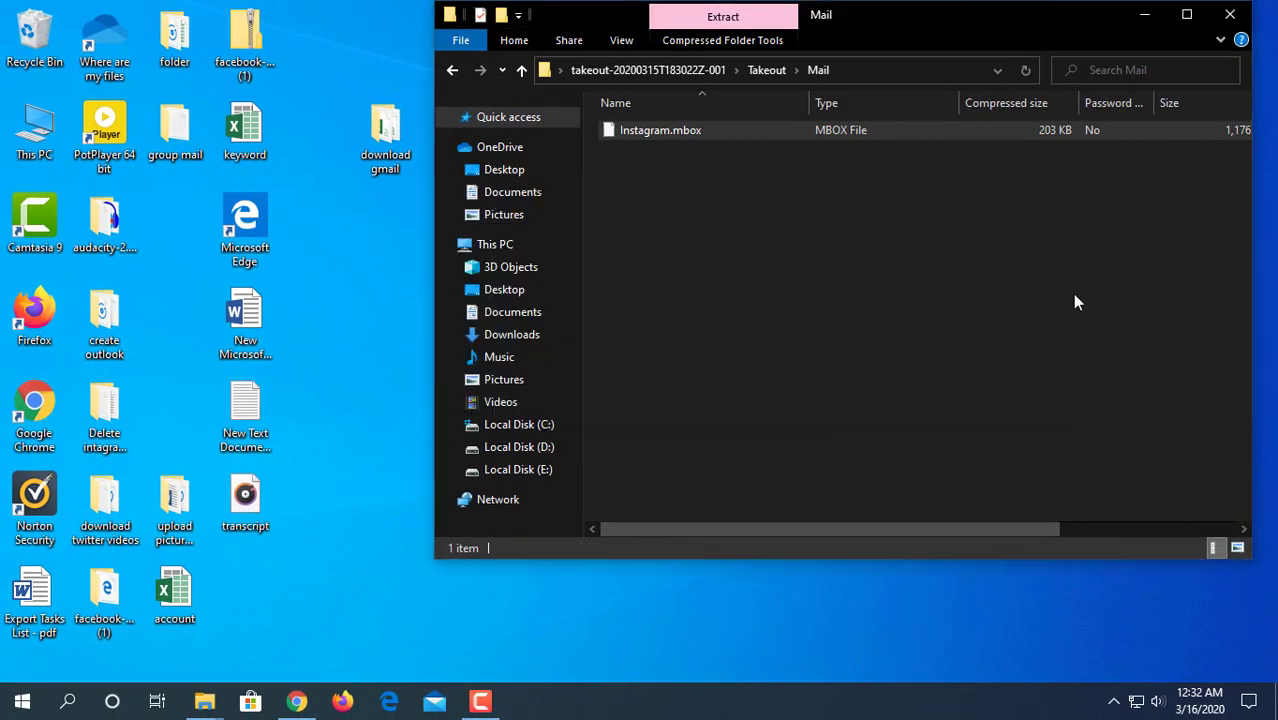
{"action": "left_click", "coordinate": [1238, 20]}
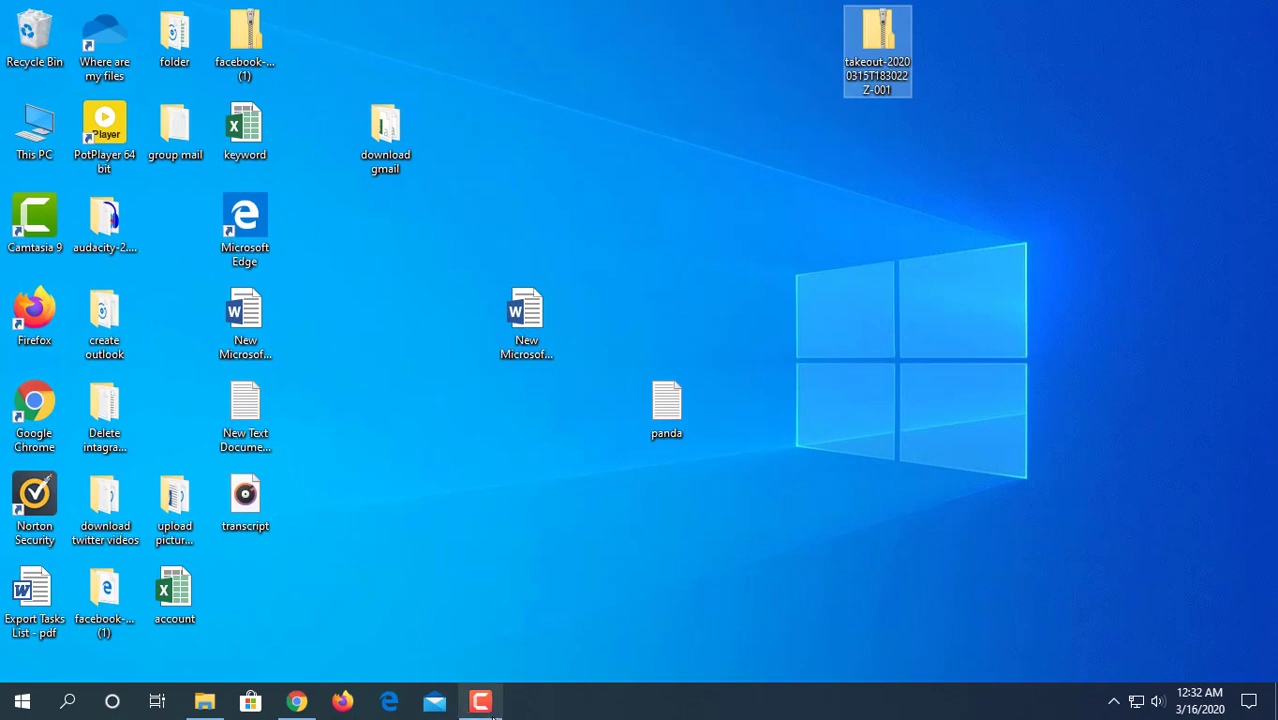